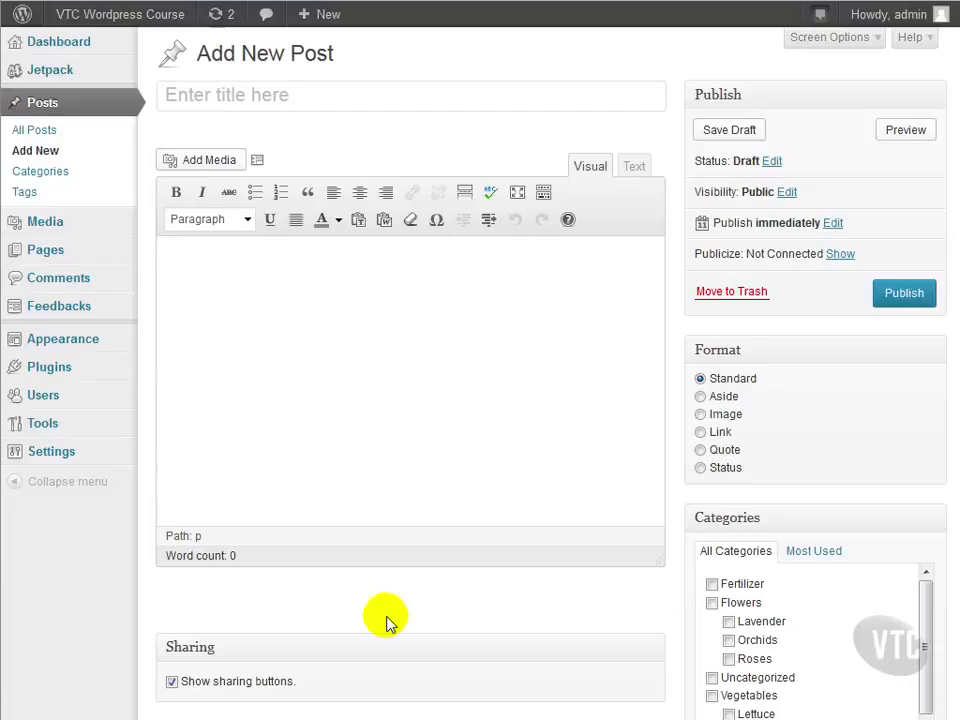
# Title the new post "Urban Gardening" and paste the copied lorem ipsum text into the body
pyautogui.click(282, 95)
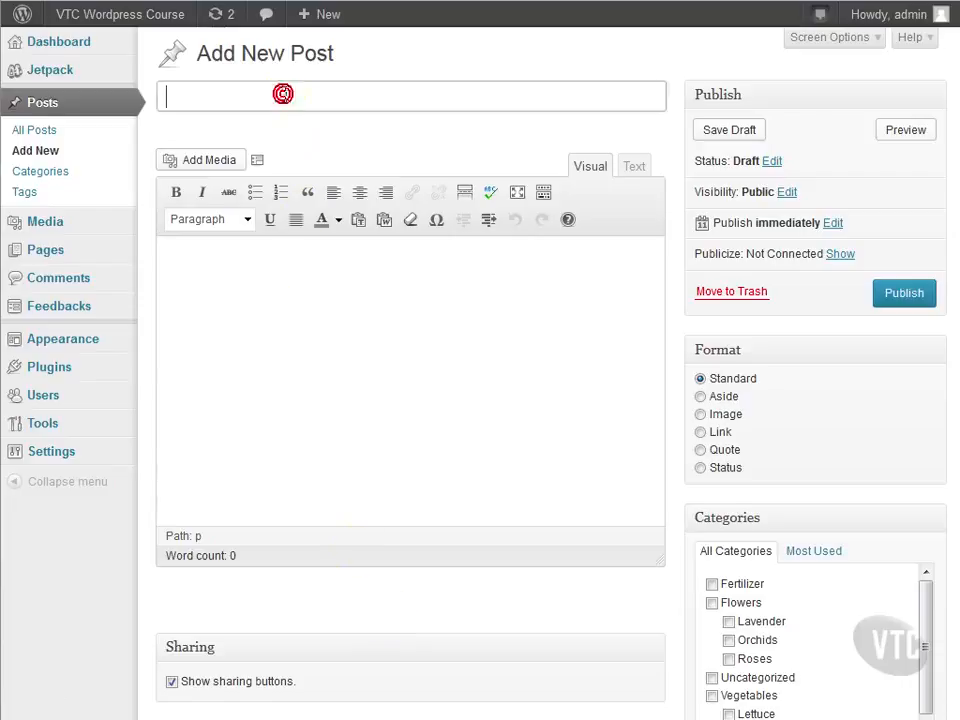
pyautogui.write('Urban Gardening')
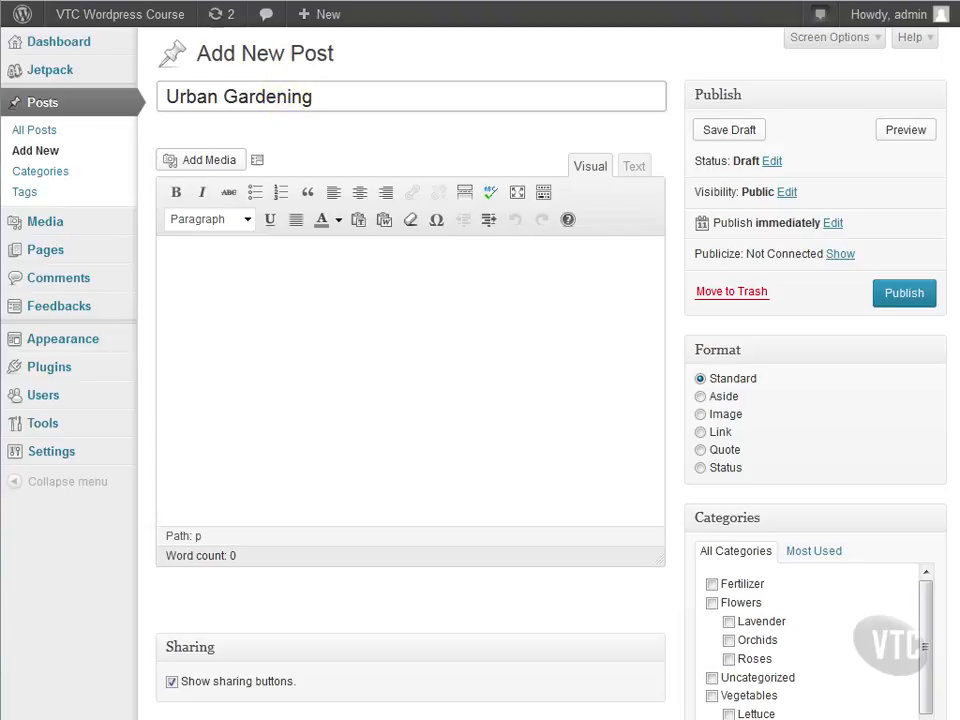
pyautogui.click(242, 262)
pyautogui.hotkey('ctrl', 'v')
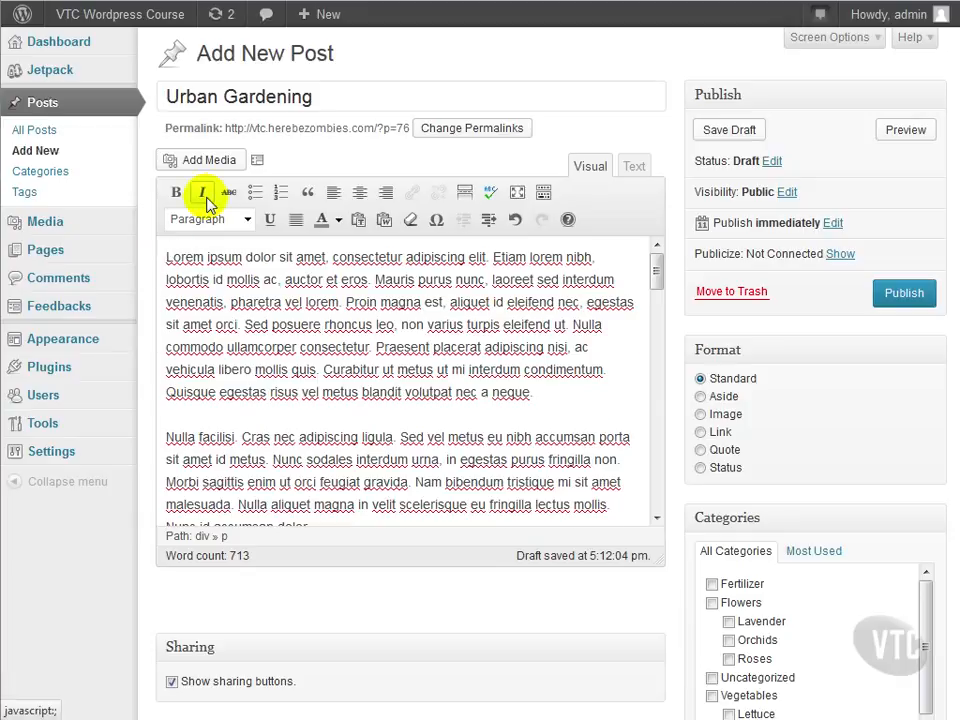
# Add the quote "A good garden may have some weeds." with Thomas Fuller on a second line above the text, formatted as a blockquote
pyautogui.press('Return')
pyautogui.press('Up')
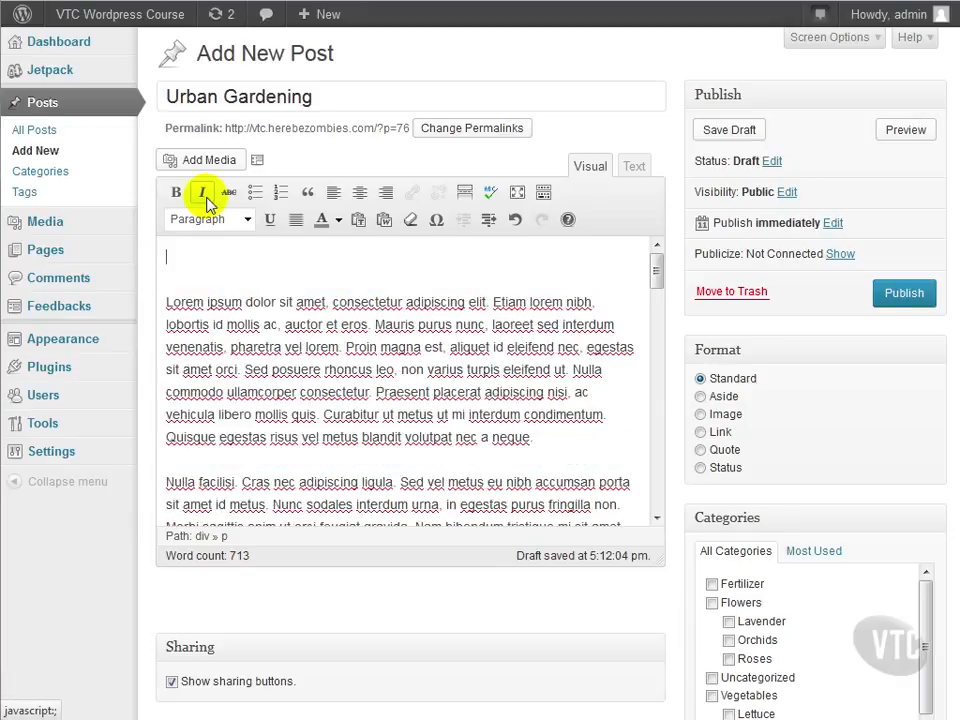
pyautogui.write('"A good garden may have some weeds."     Thomas Fuller')
pyautogui.tripleClick(300, 282)
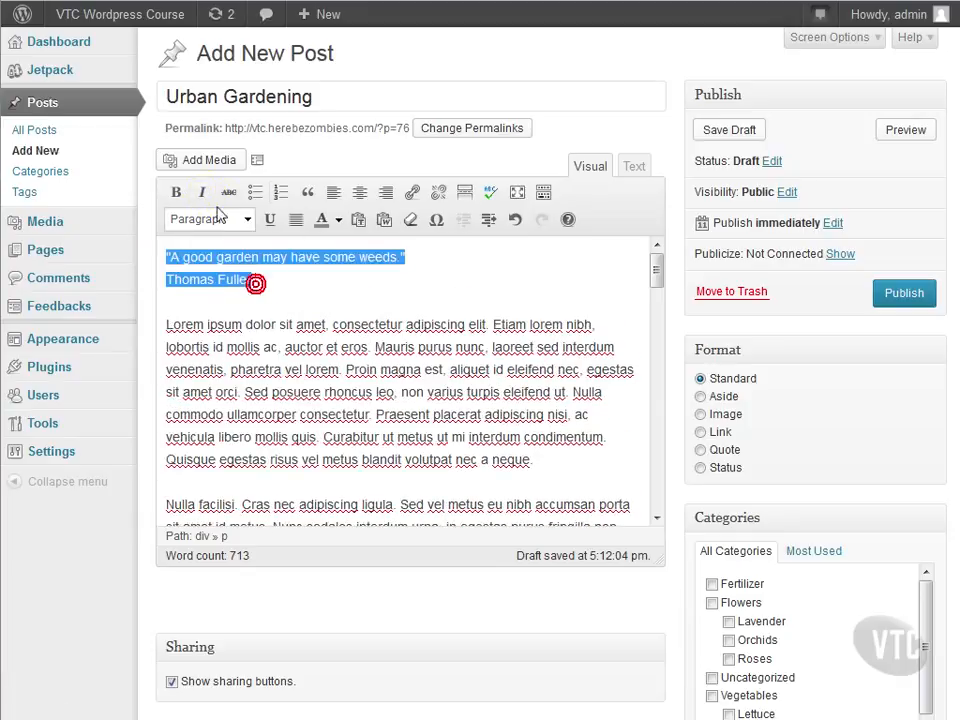
pyautogui.click(308, 194)
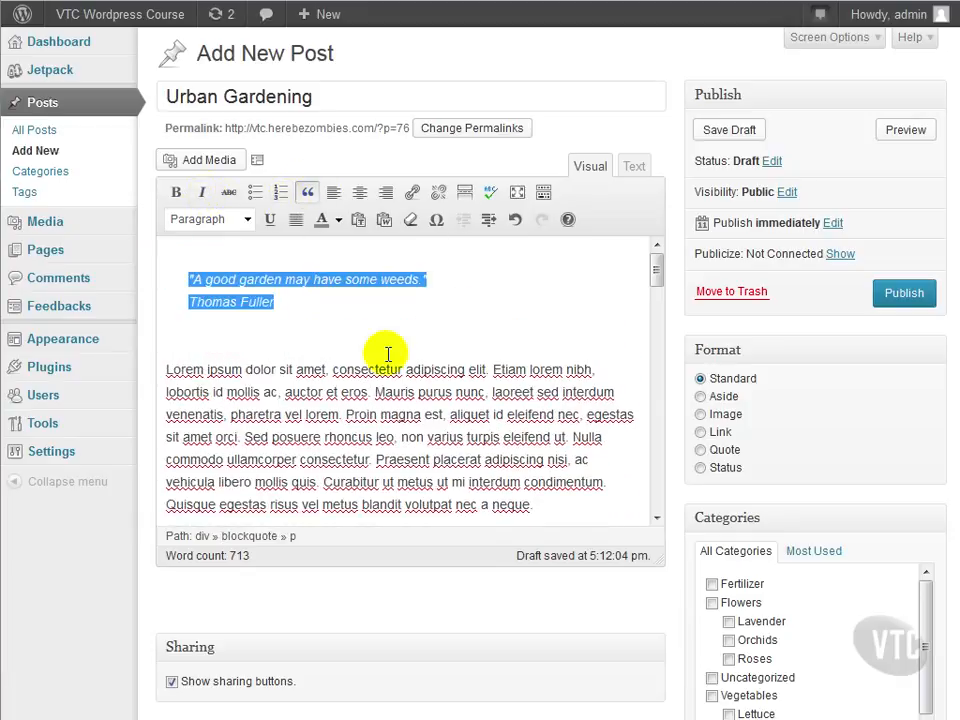
pyautogui.click(313, 305)
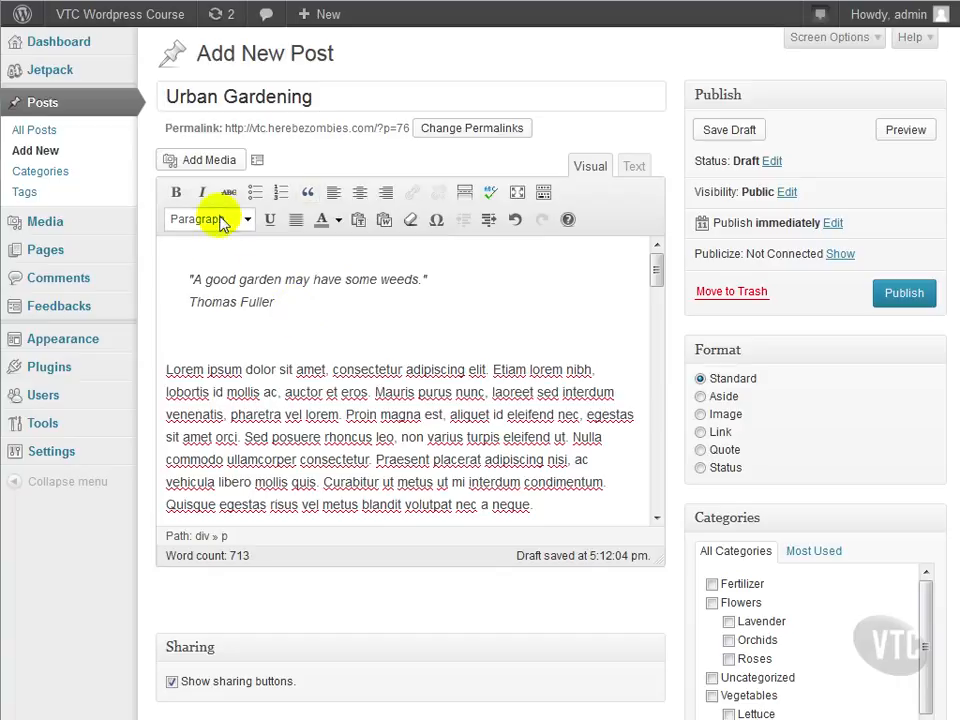
# Insert the raised garden beds photo from the media library below the quote and view its image settings
pyautogui.click(196, 160)
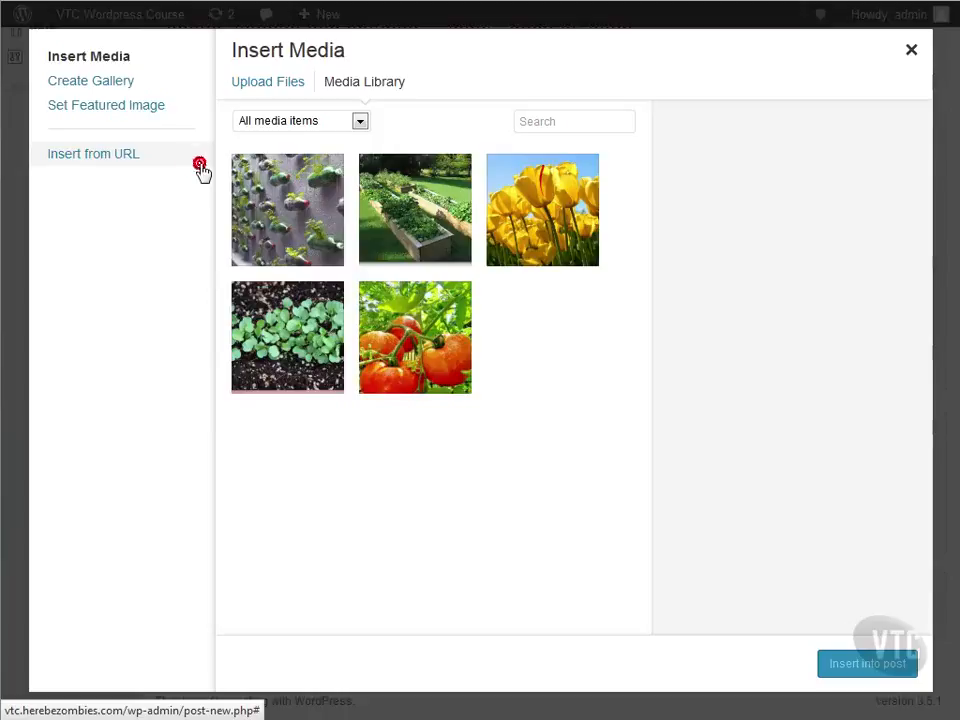
pyautogui.click(425, 222)
pyautogui.click(866, 662)
pyautogui.click(195, 397)
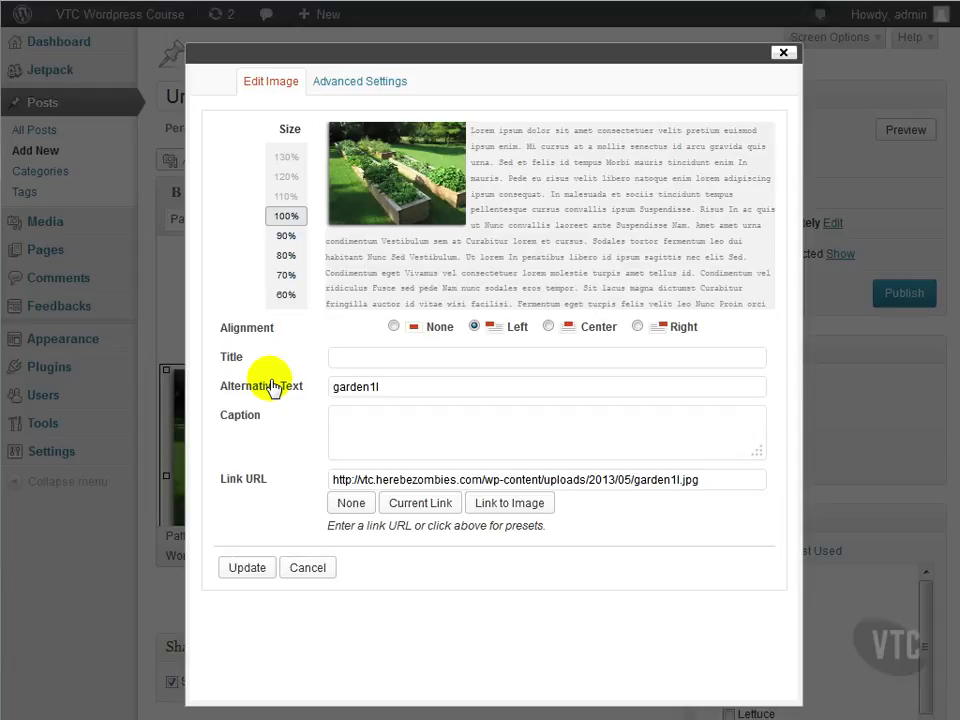
pyautogui.click(784, 53)
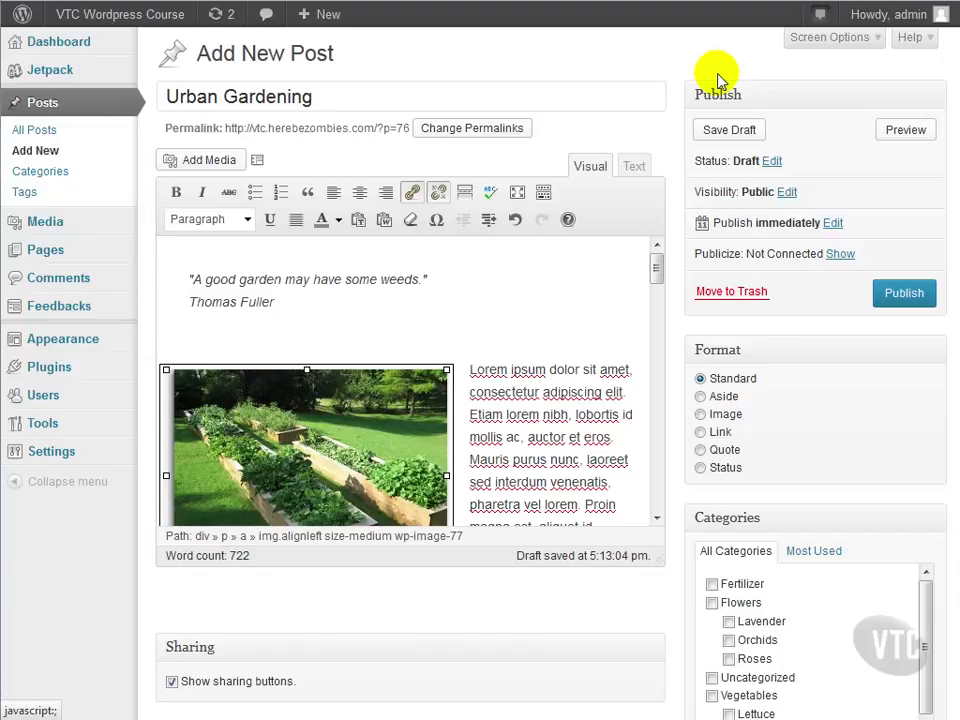
# Add the line "Raised Gardens" as its own paragraph above the paragraph starting with "Phasellus placerat"
pyautogui.scroll(-8, 606, 371)
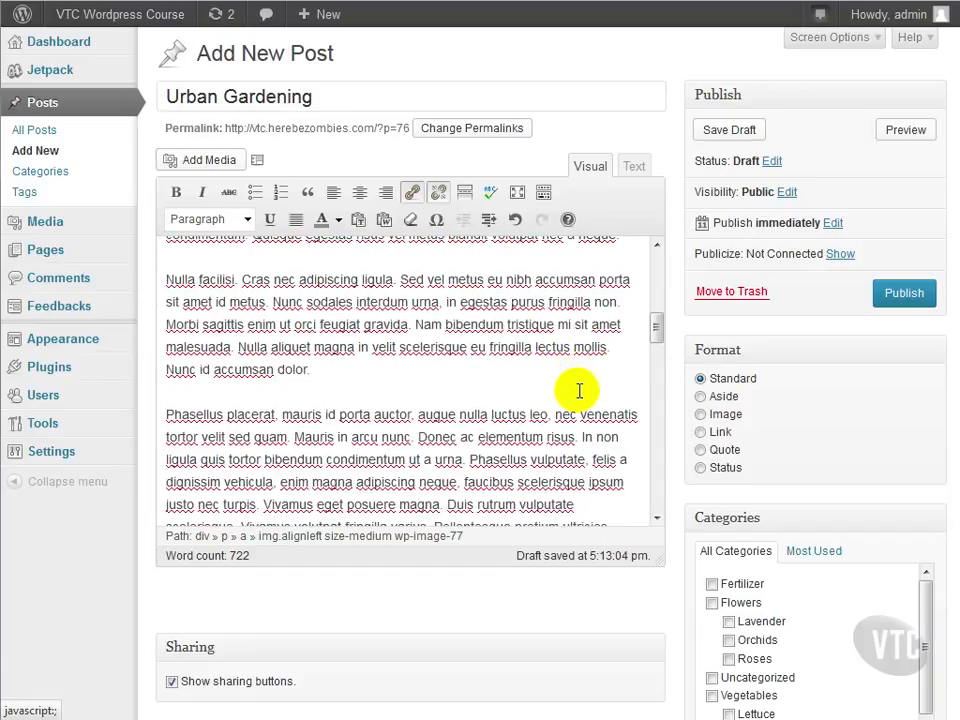
pyautogui.click(431, 375)
pyautogui.press('Return')
pyautogui.write('Raised Gardens')
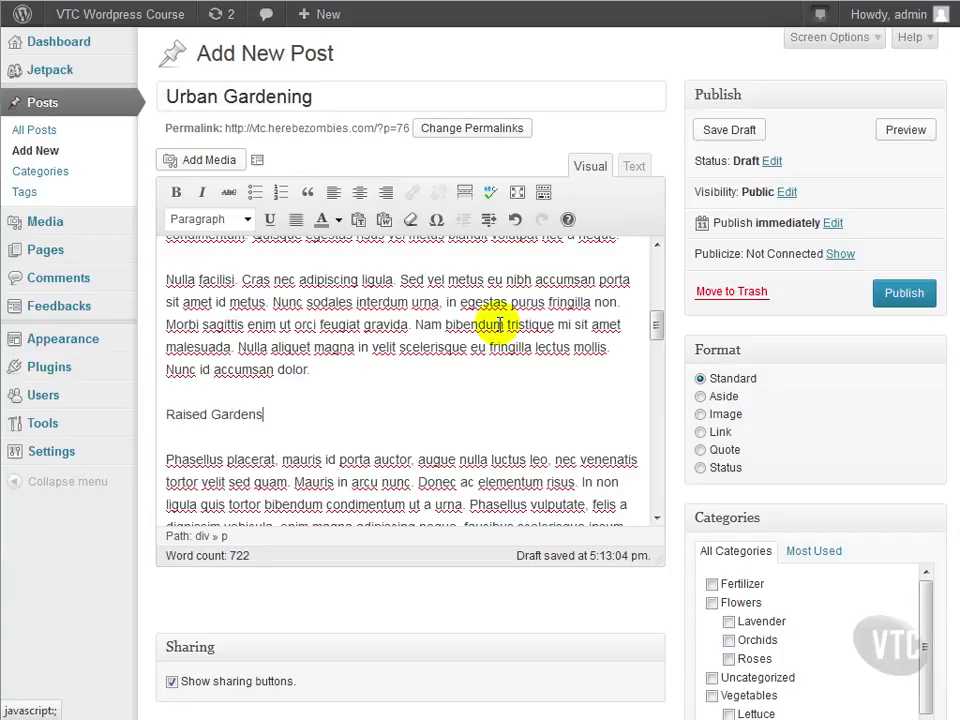
# Format the "Raised Gardens" line as Heading 2
pyautogui.hotkey('shift', 'Home')
pyautogui.press('BackSpace')
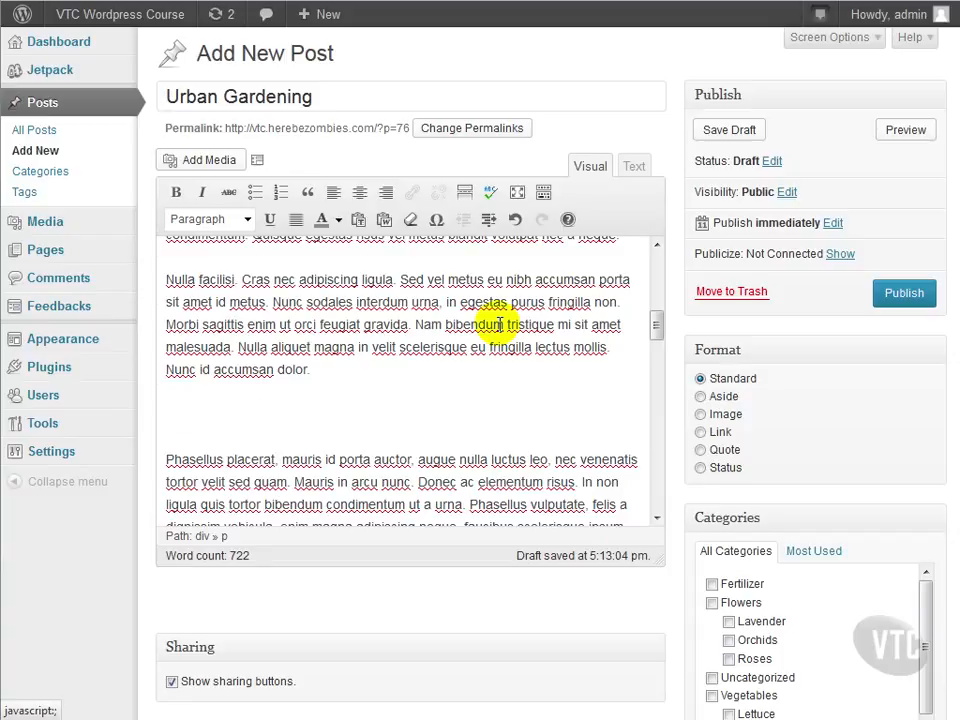
pyautogui.hotkey('ctrl', 'z')
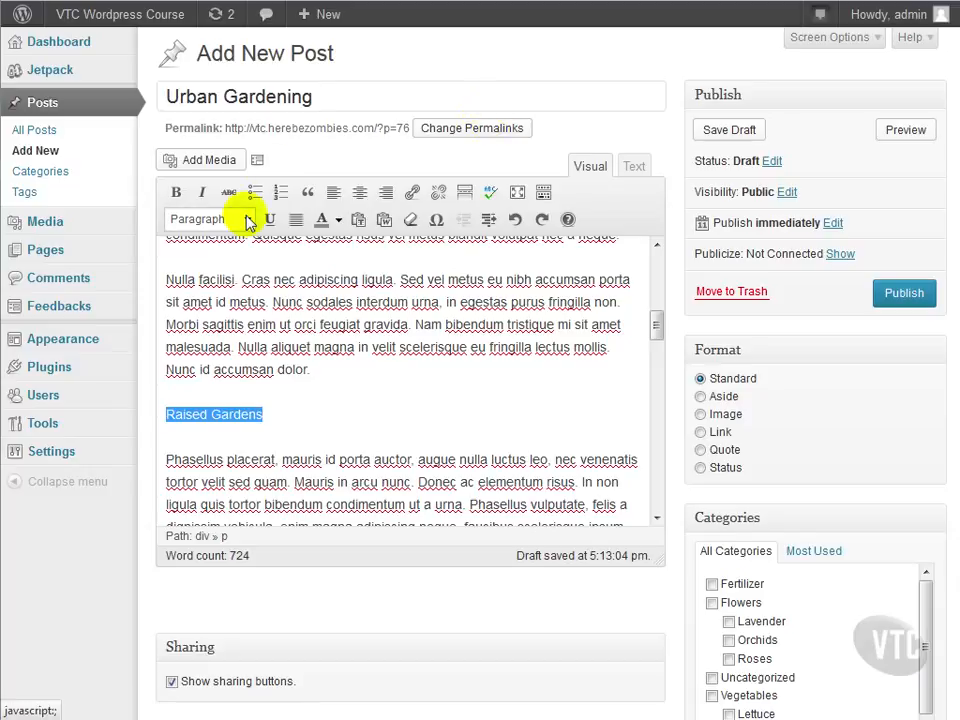
pyautogui.click(248, 219)
pyautogui.click(243, 356)
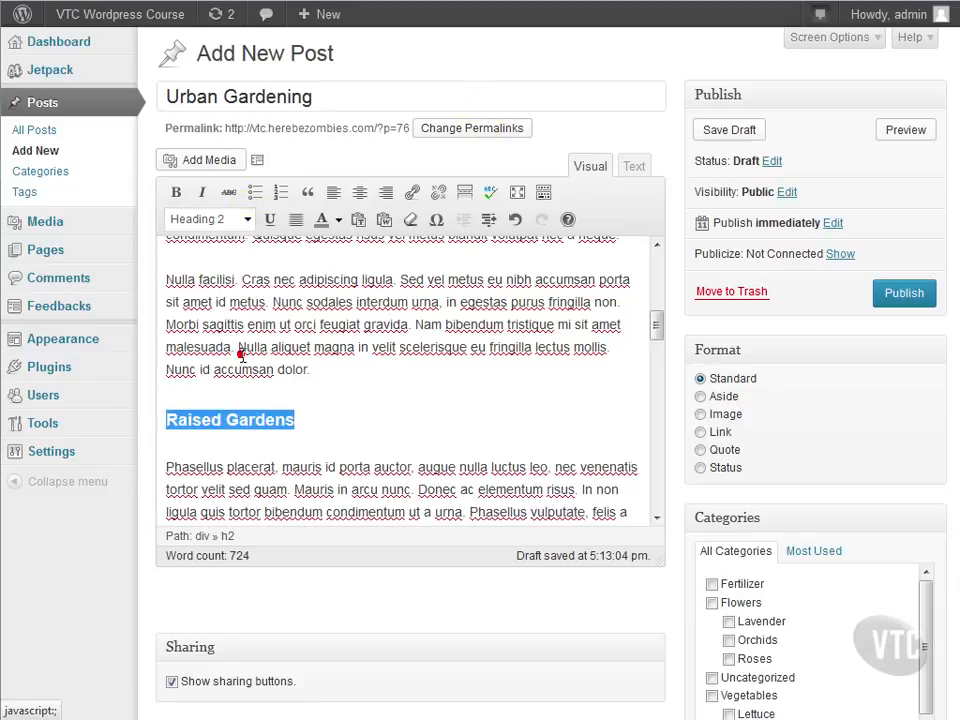
pyautogui.click(322, 424)
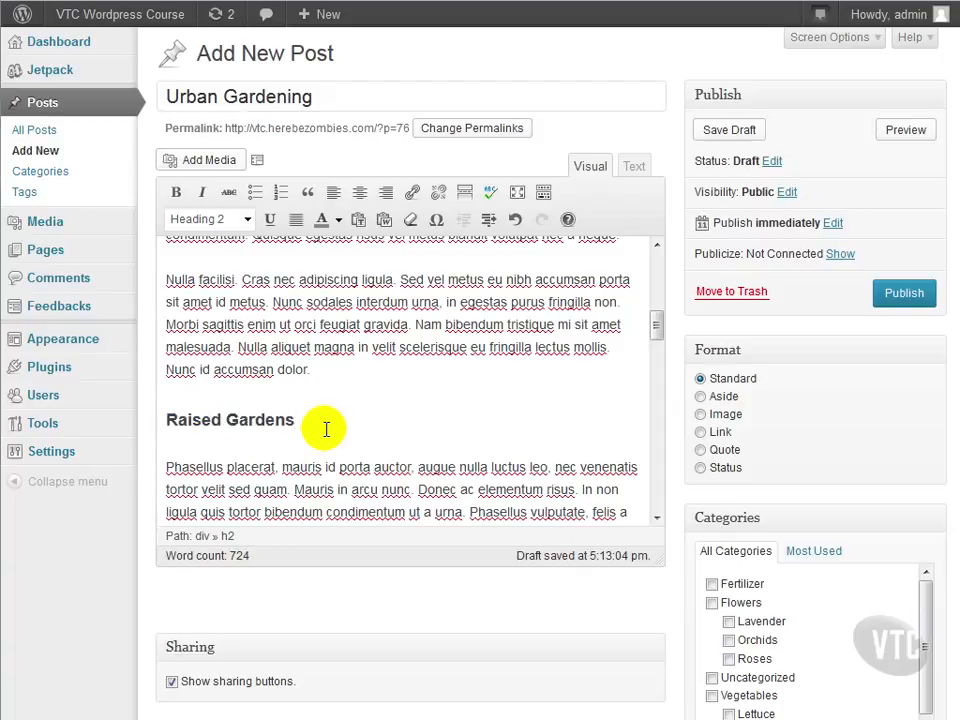
# Make the "Raised Gardens" heading bold and underlined
pyautogui.moveTo(296, 422); pyautogui.dragTo(166, 420)
pyautogui.click(176, 192)
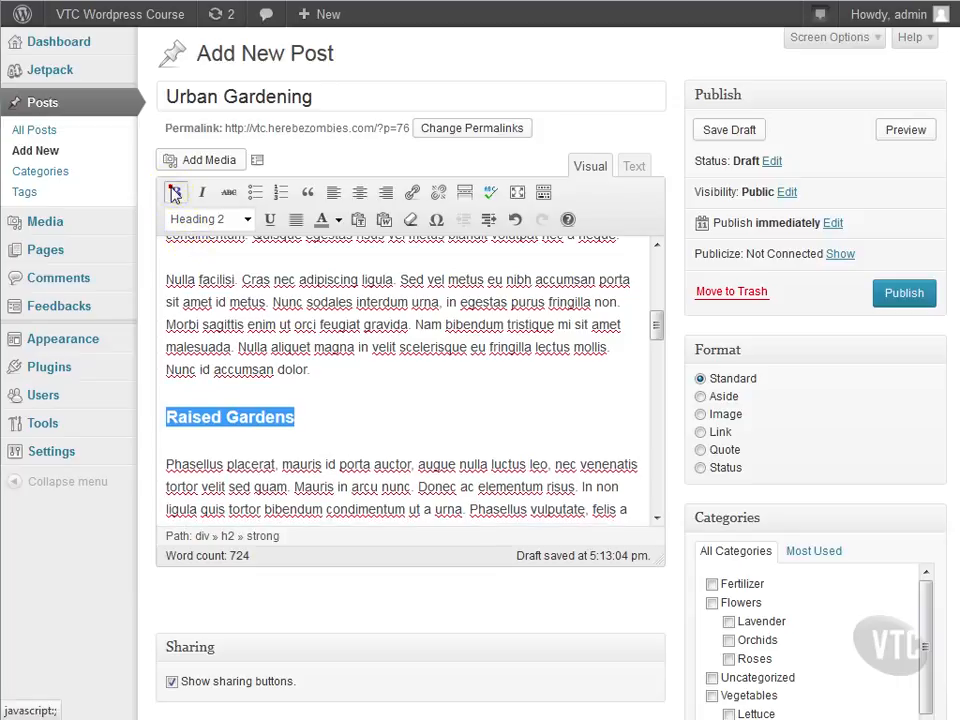
pyautogui.click(199, 193)
pyautogui.click(199, 193)
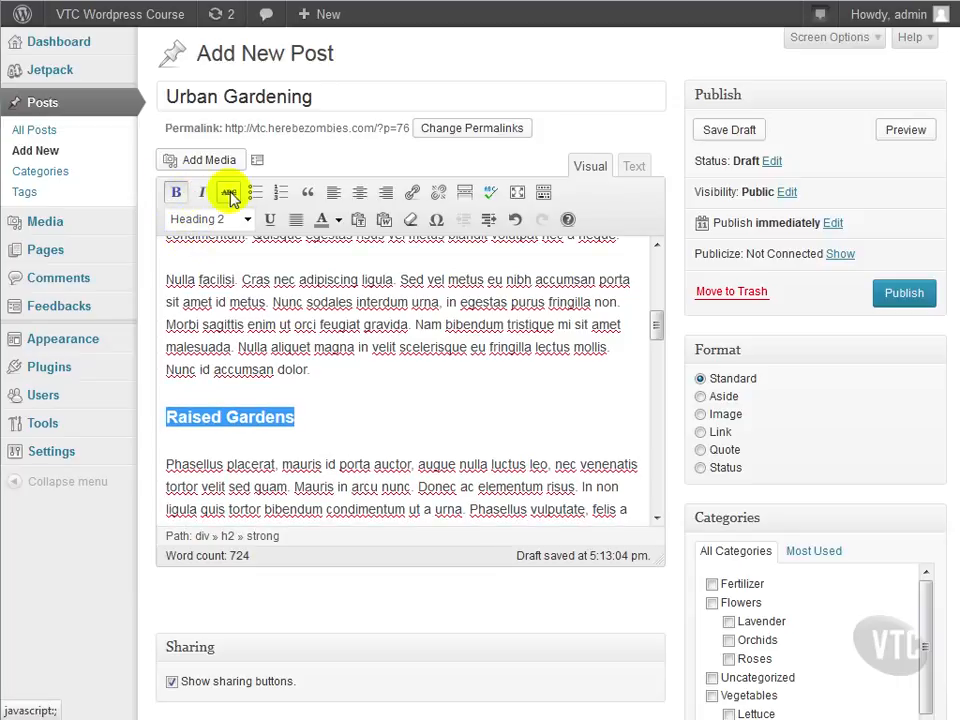
pyautogui.click(268, 220)
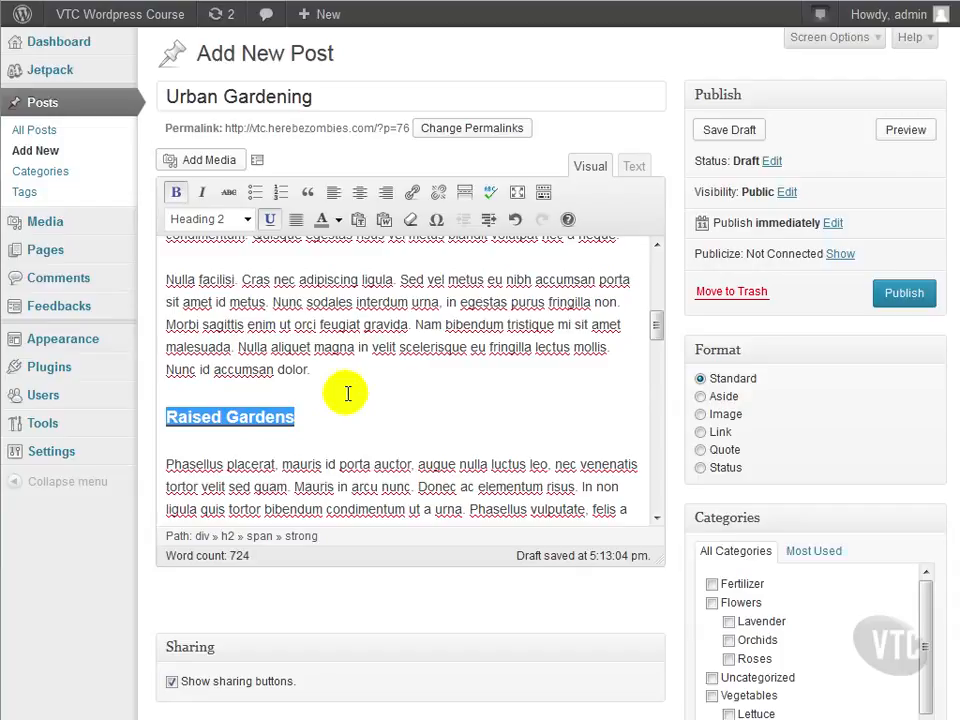
# Add an "Upcycling" line above the "Curabitur aliquet" paragraph and format it as a bold, underlined Heading 2
pyautogui.scroll(-5, 348, 390)
pyautogui.click(467, 485)
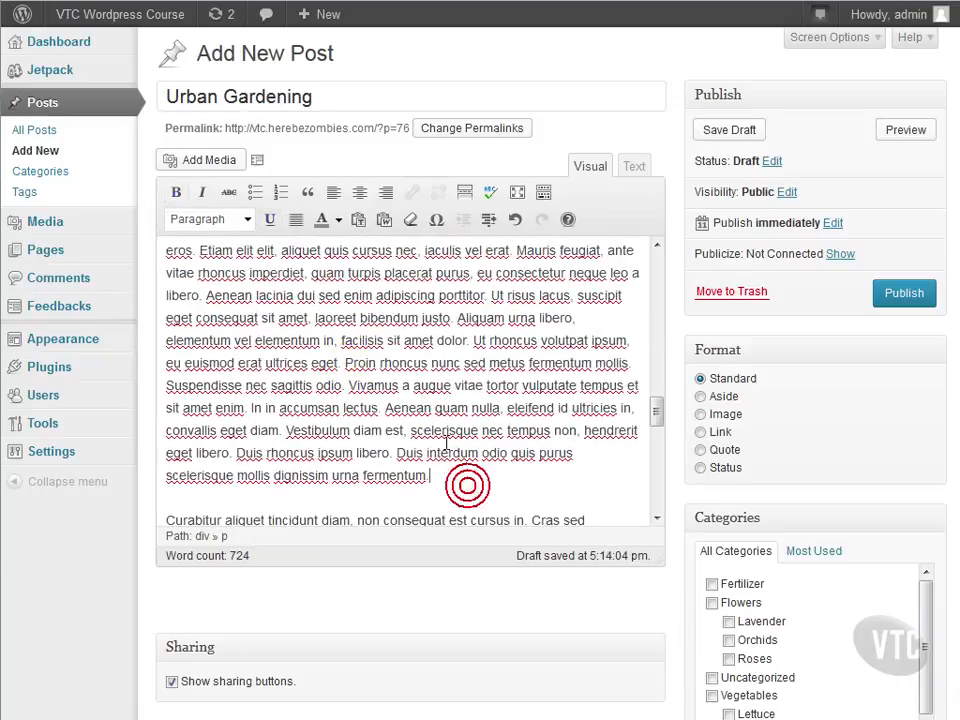
pyautogui.press('Return')
pyautogui.write('Upcyclin')
pyautogui.press('BackSpace')
pyautogui.press('BackSpace')
pyautogui.press('BackSpace')
pyautogui.write('lin')
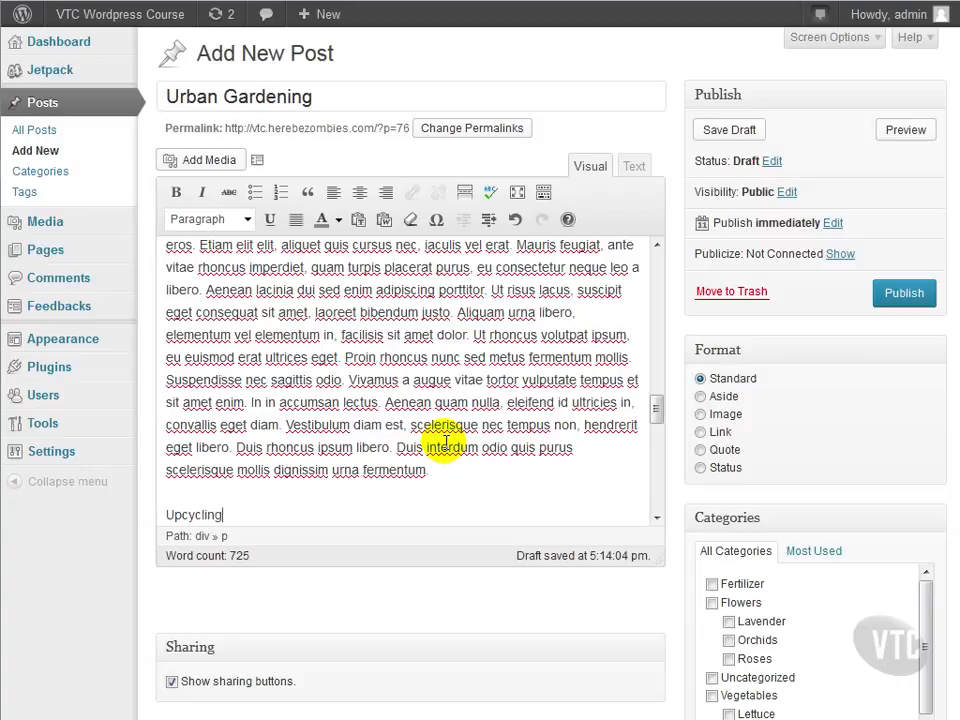
pyautogui.write('g')
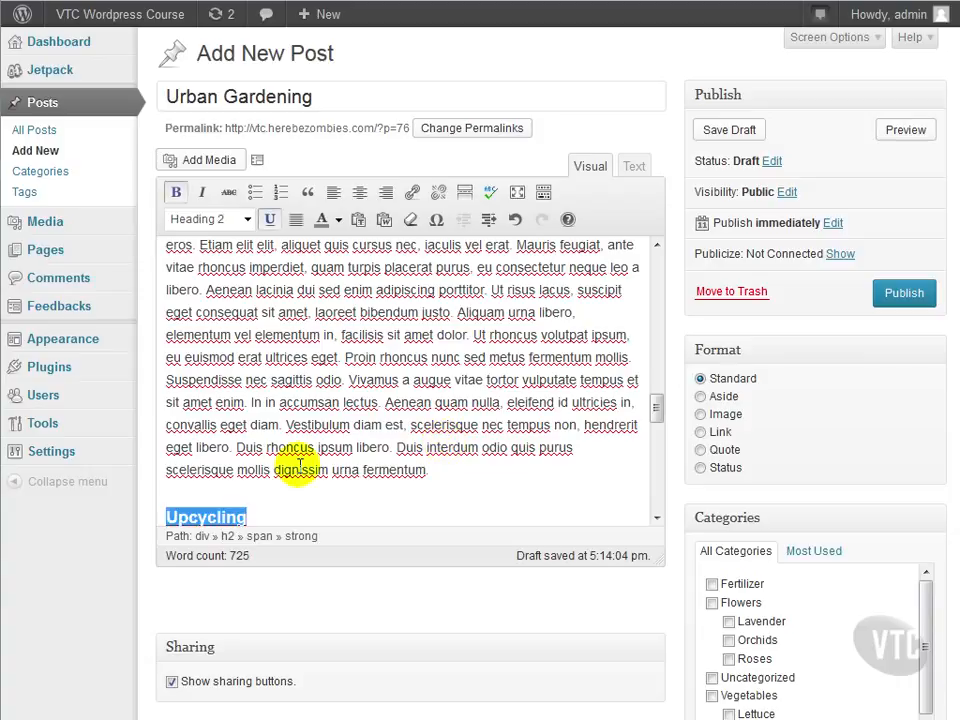
# Remove the empty paragraph between the "Upcycling" heading and the "Curabitur aliquet" paragraph
pyautogui.press('End')
pyautogui.press('Return')
pyautogui.press('Up')
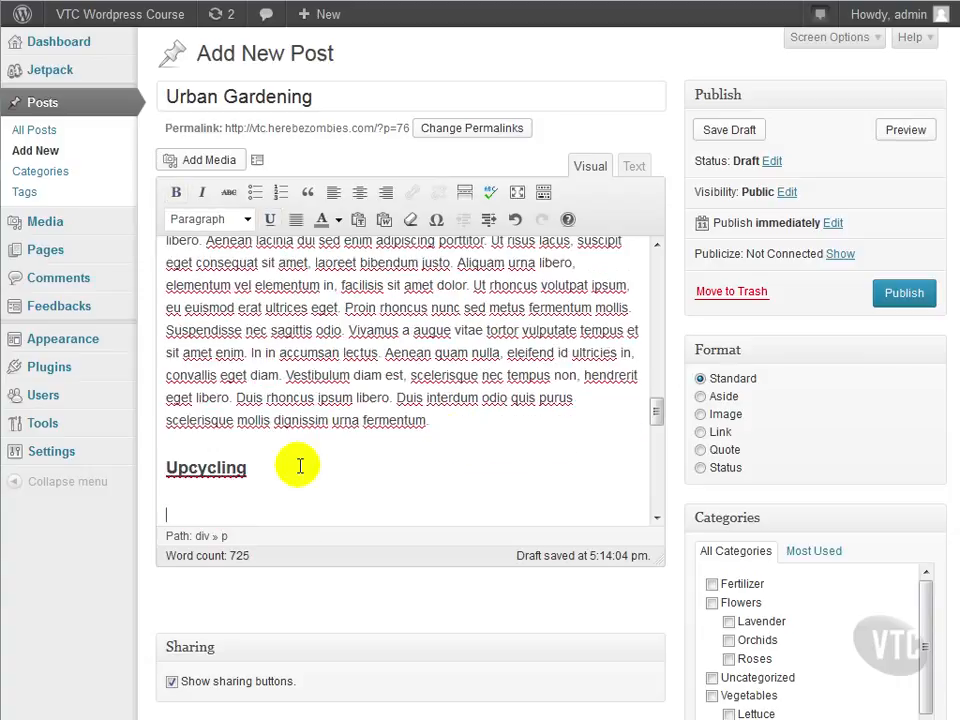
pyautogui.hotkey('shift', 'End')
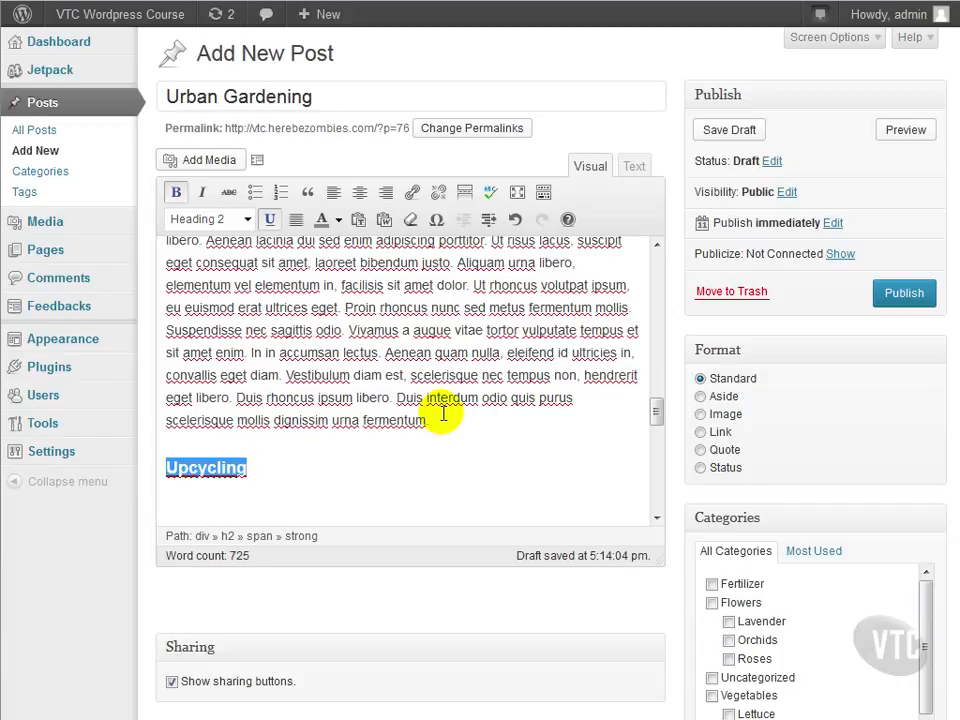
pyautogui.click(285, 495)
pyautogui.scroll(-3, 295, 495)
pyautogui.click(285, 322)
pyautogui.press('Delete')
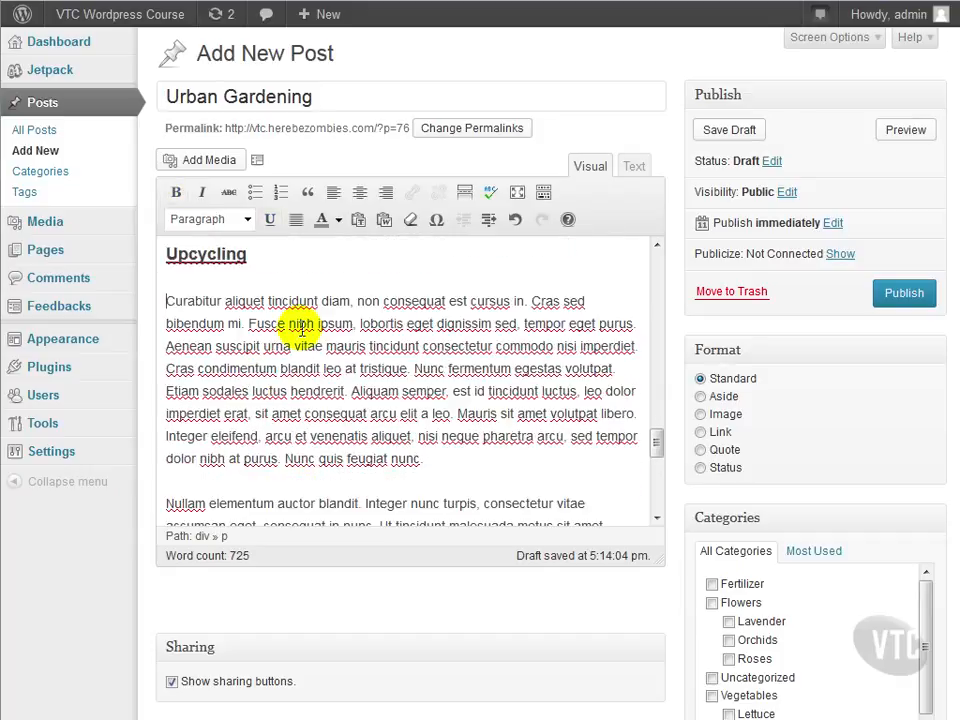
# Insert the plastic bottle planters photo from the media library at the start of the "Upcycling" section, aligned right
pyautogui.click(208, 160)
pyautogui.click(300, 212)
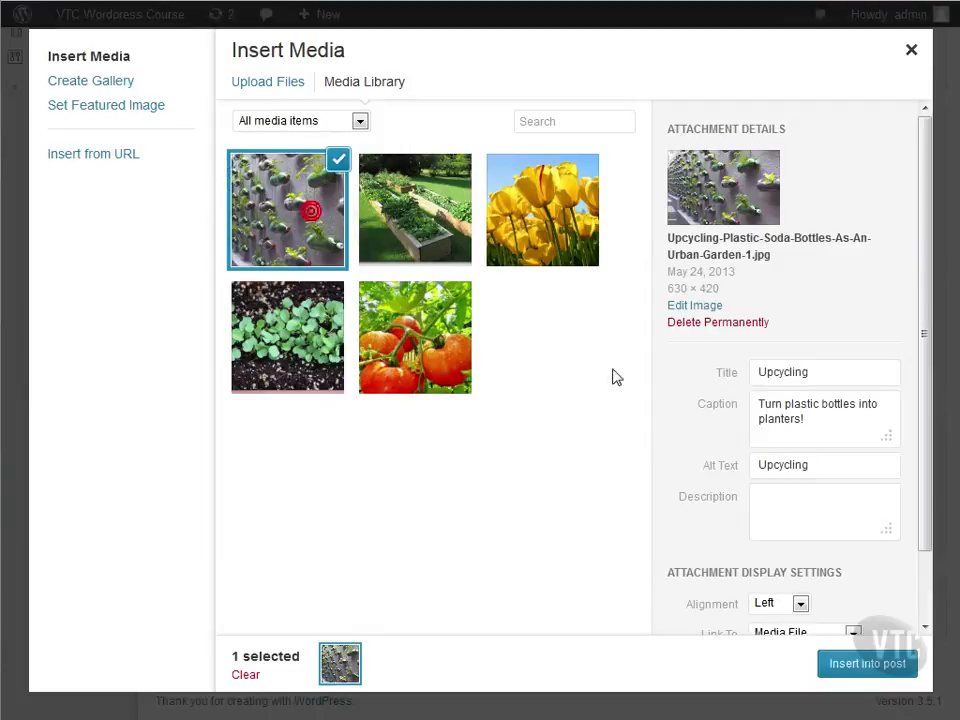
pyautogui.click(789, 603)
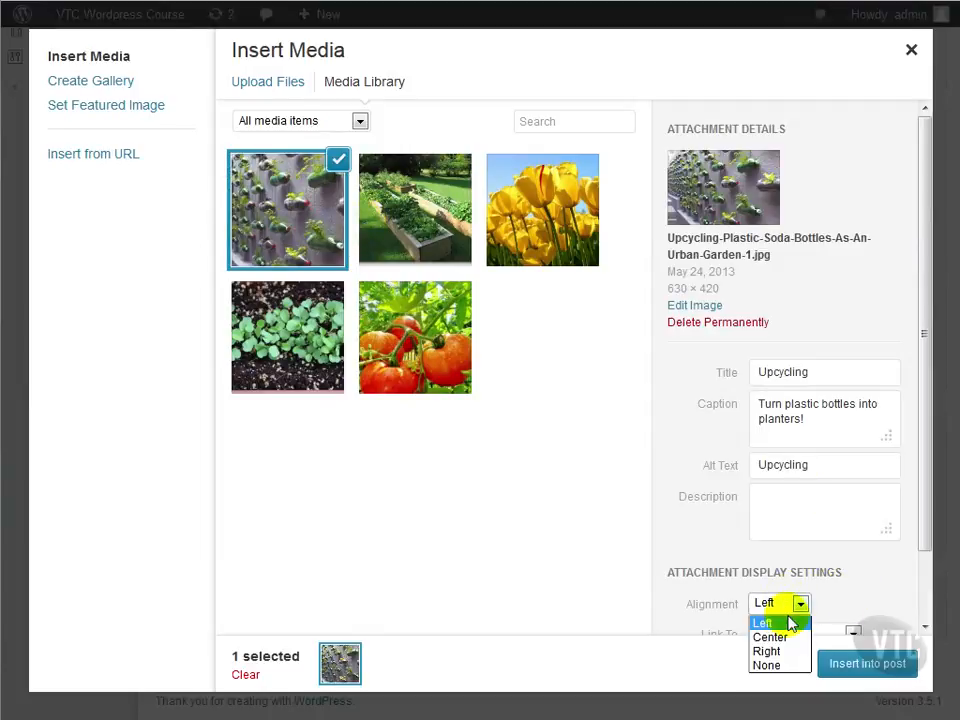
pyautogui.click(775, 651)
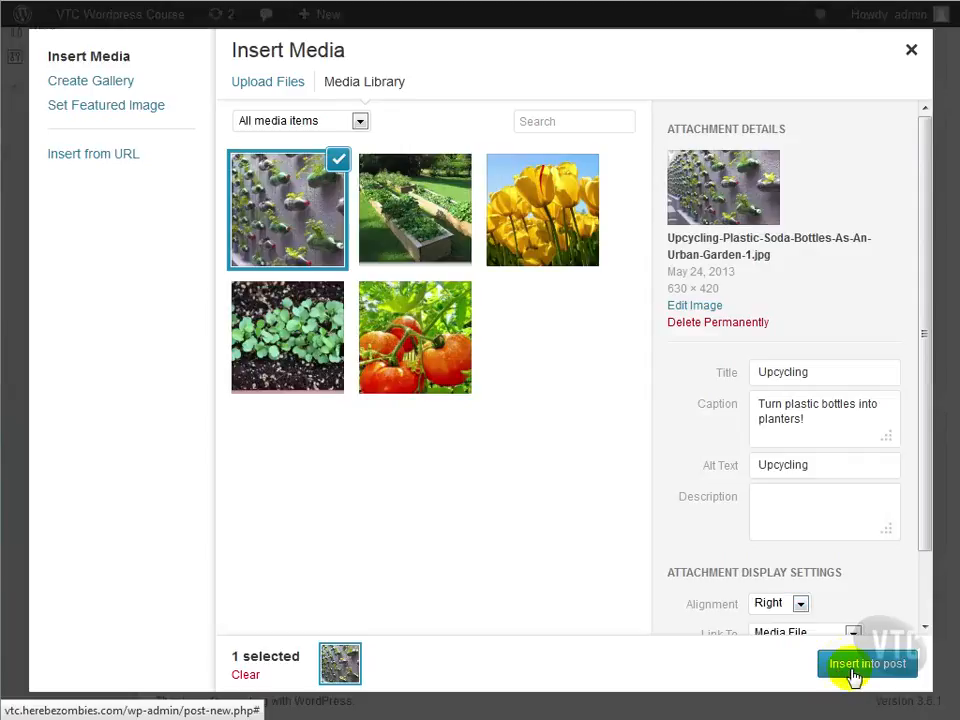
pyautogui.click(816, 364)
pyautogui.click(820, 461)
pyautogui.click(821, 414)
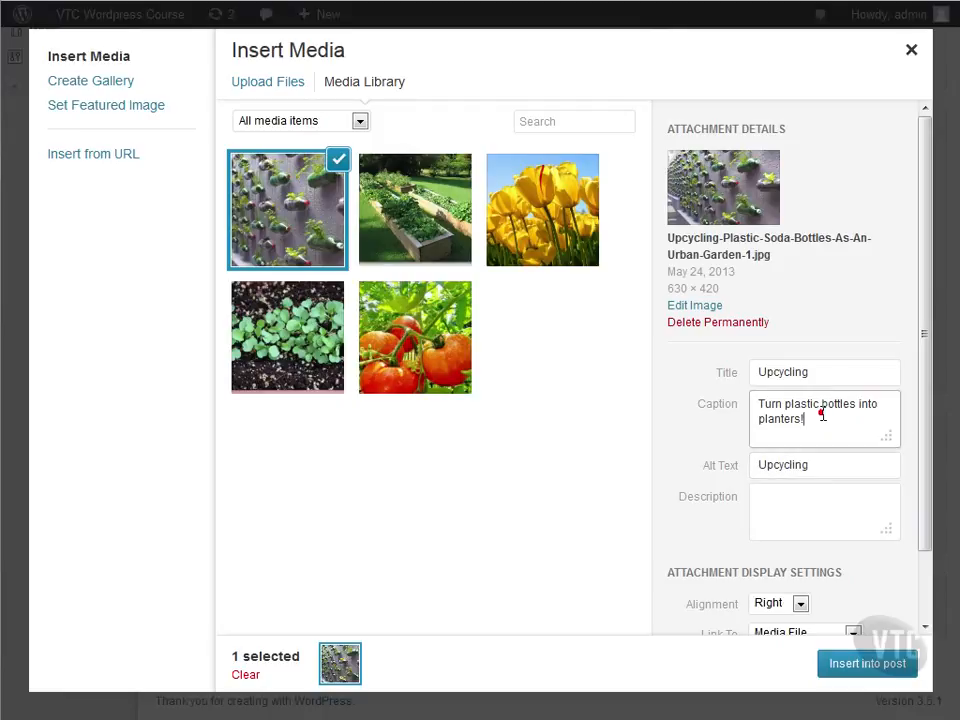
pyautogui.click(868, 665)
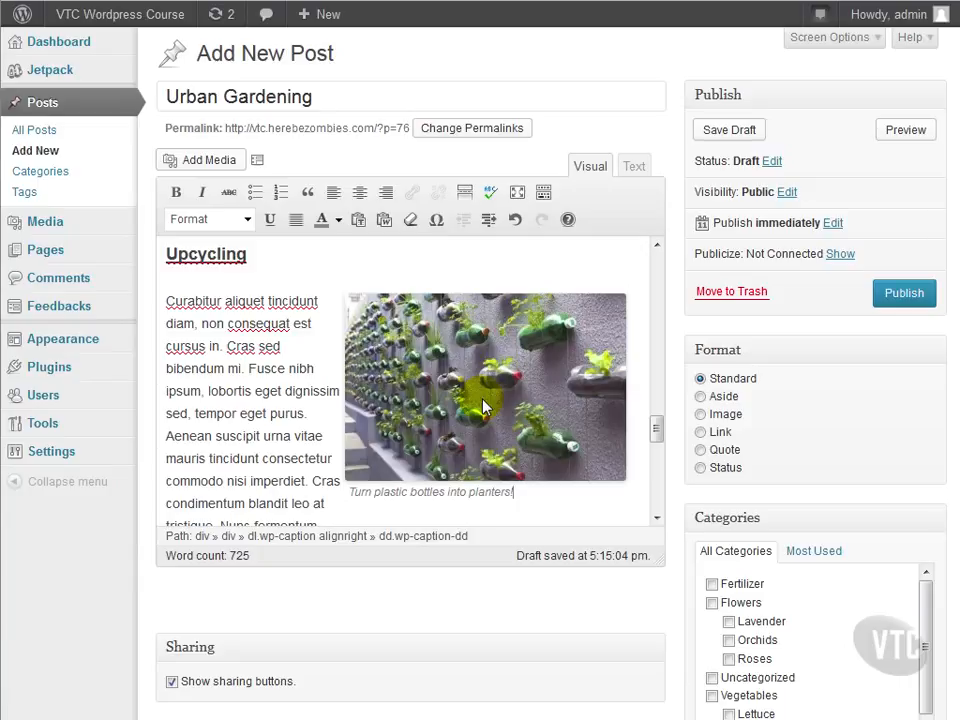
# Color the words "enim magna adipiscing" in the first "Raised Gardens" paragraph green
pyautogui.scroll(10, 242, 465)
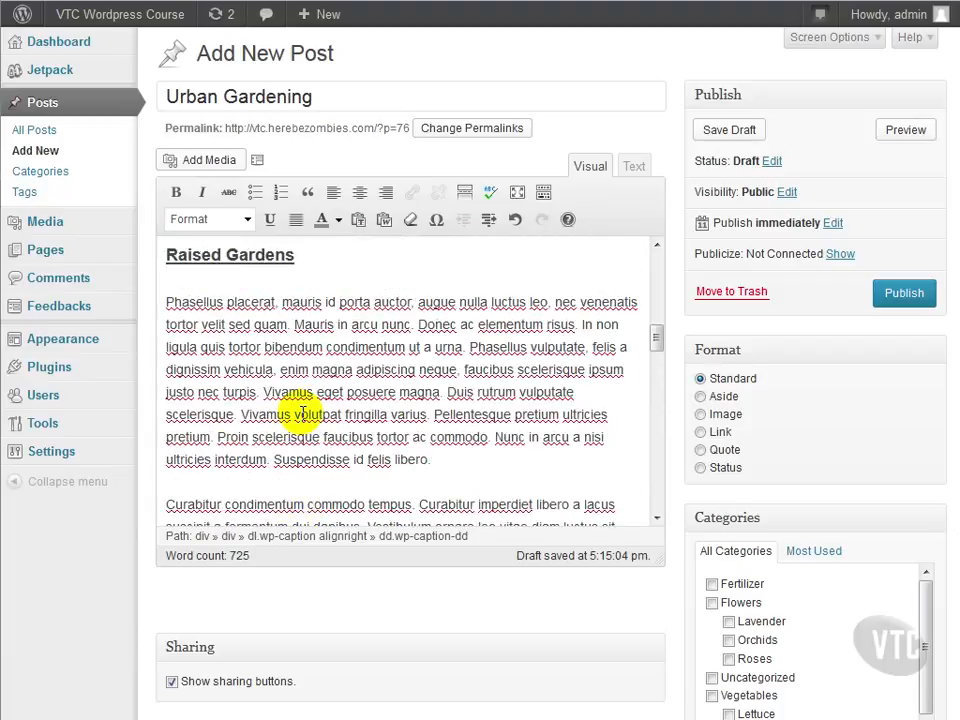
pyautogui.moveTo(280, 370); pyautogui.dragTo(417, 374)
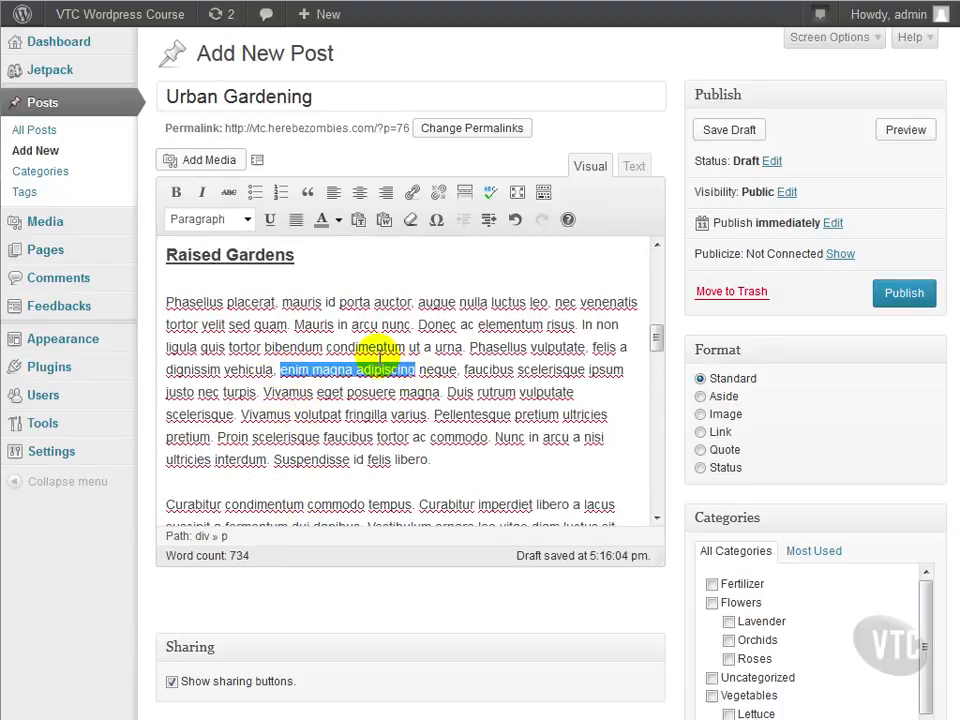
pyautogui.click(339, 220)
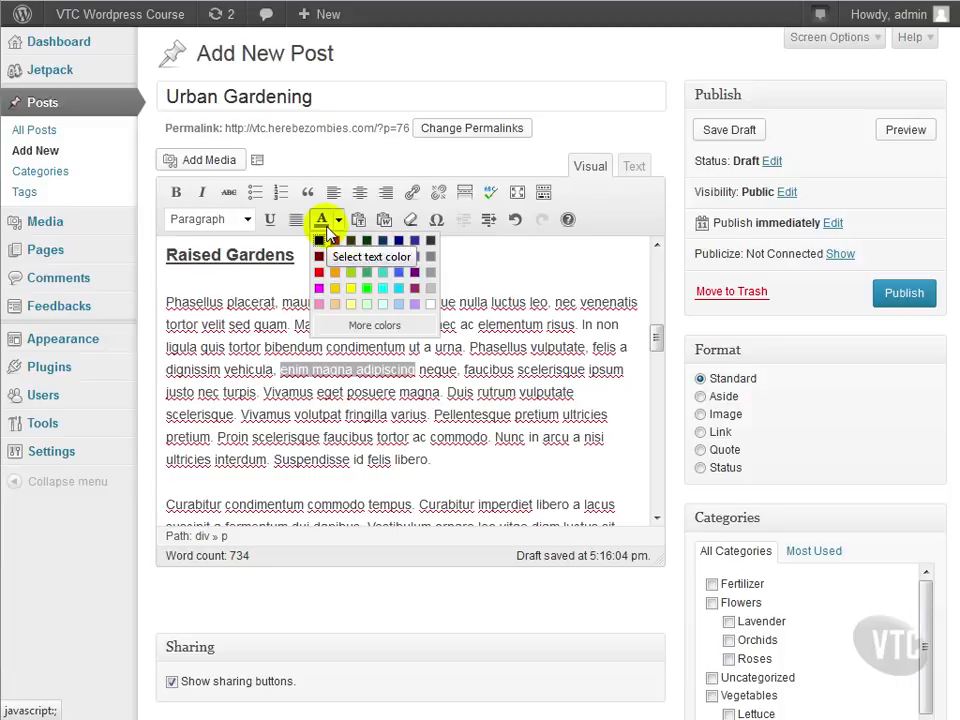
pyautogui.click(367, 268)
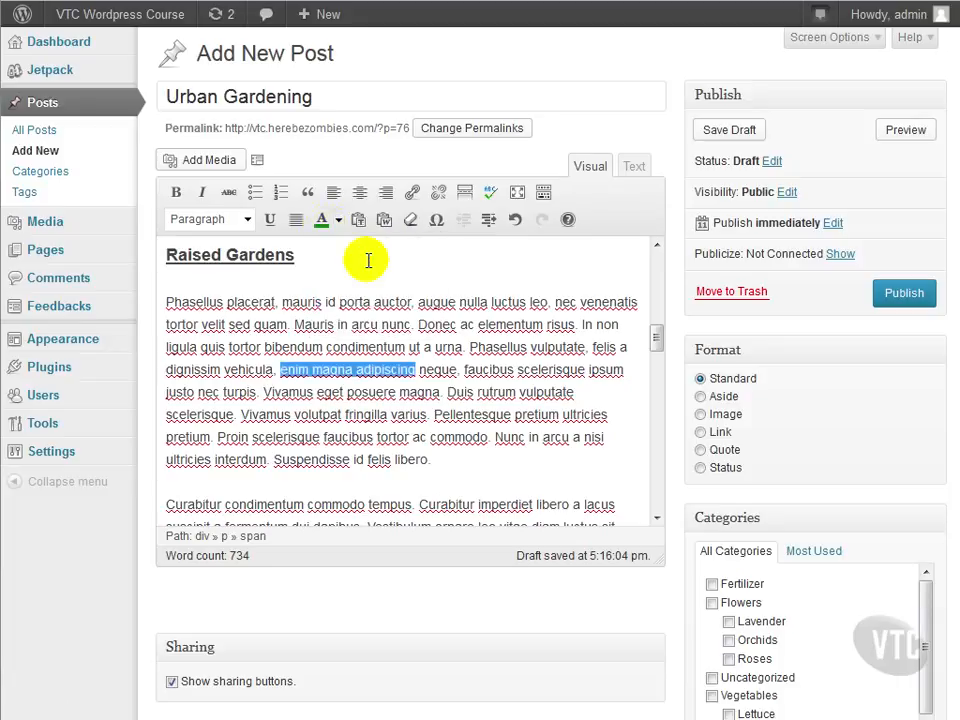
# Color the words "felis libero" at the end of the first "Raised Gardens" paragraph yellow
pyautogui.moveTo(428, 459); pyautogui.dragTo(370, 459)
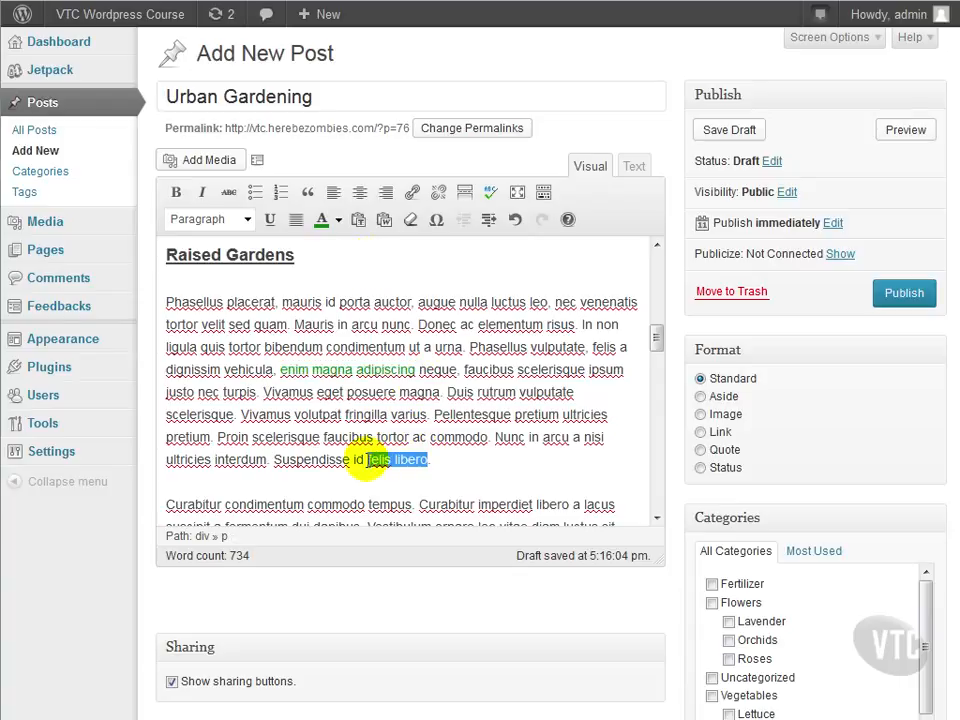
pyautogui.click(338, 220)
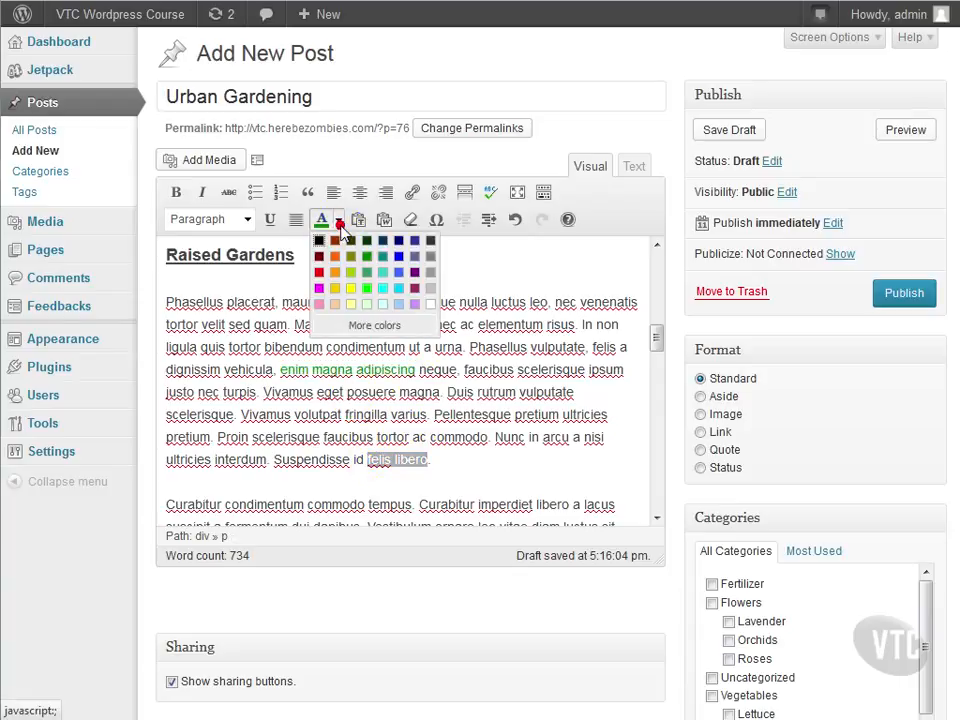
pyautogui.click(351, 288)
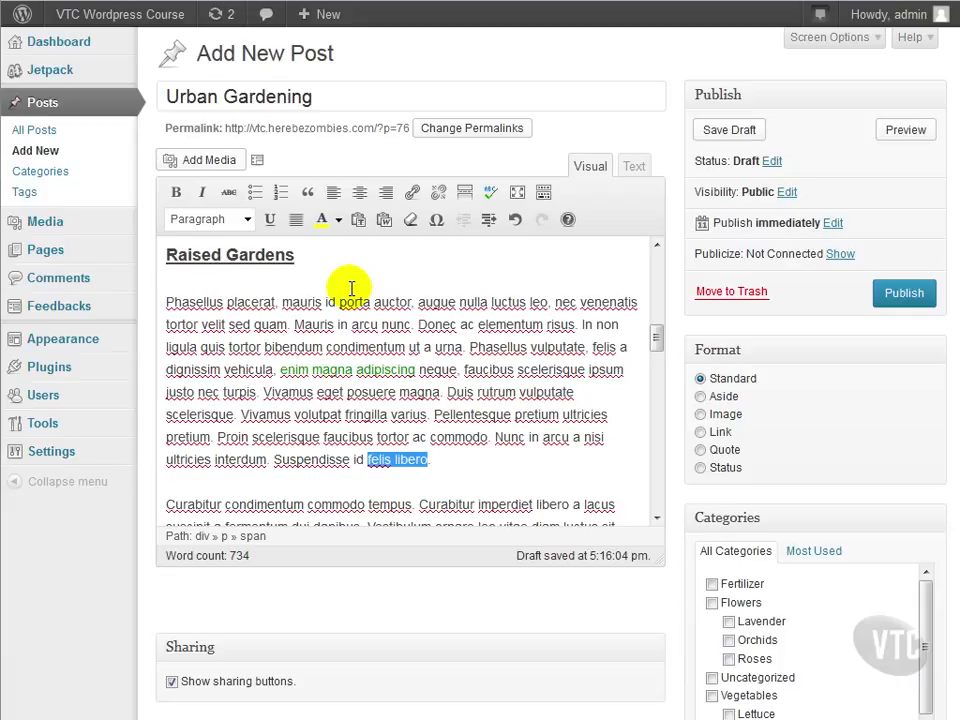
pyautogui.doubleClick(295, 302)
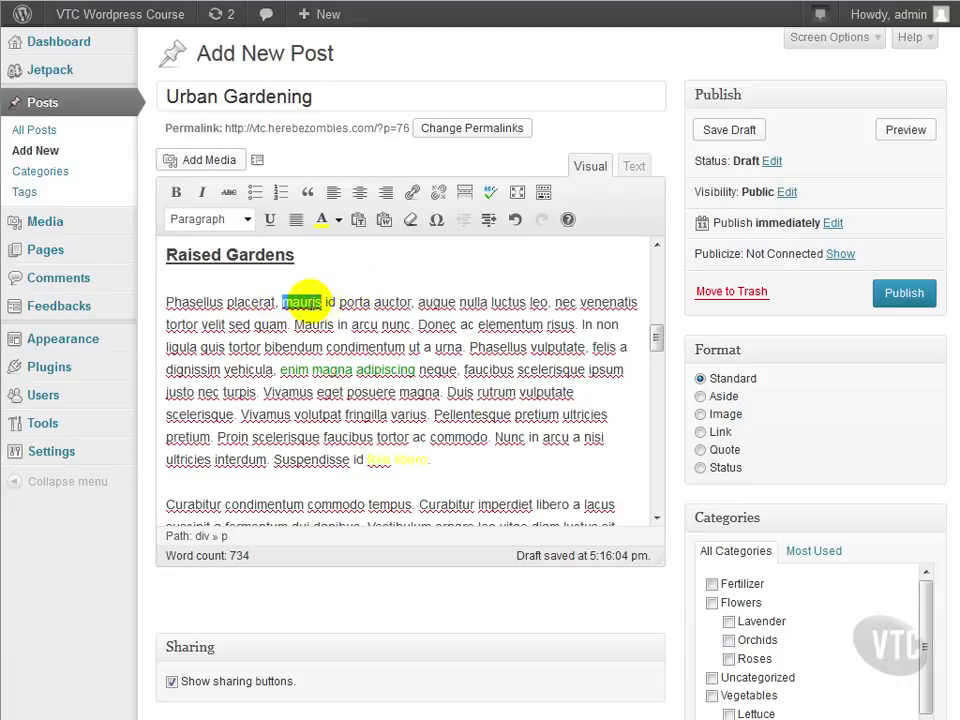
pyautogui.click(410, 194)
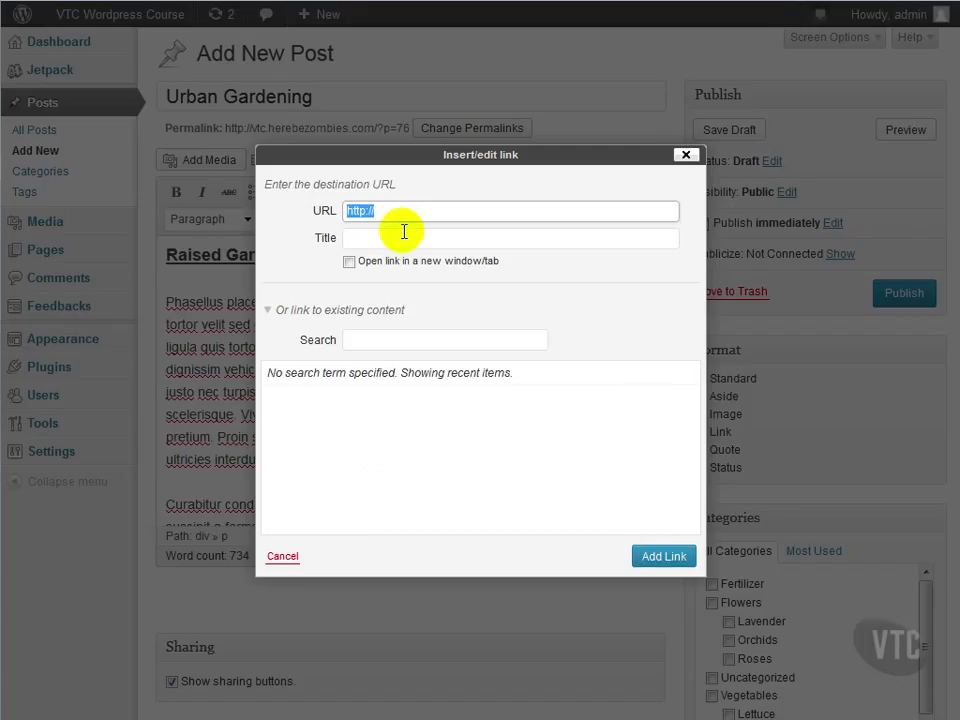
pyautogui.press('Right')
pyautogui.write('www.google.com')
pyautogui.press('Tab')
pyautogui.write('Google')
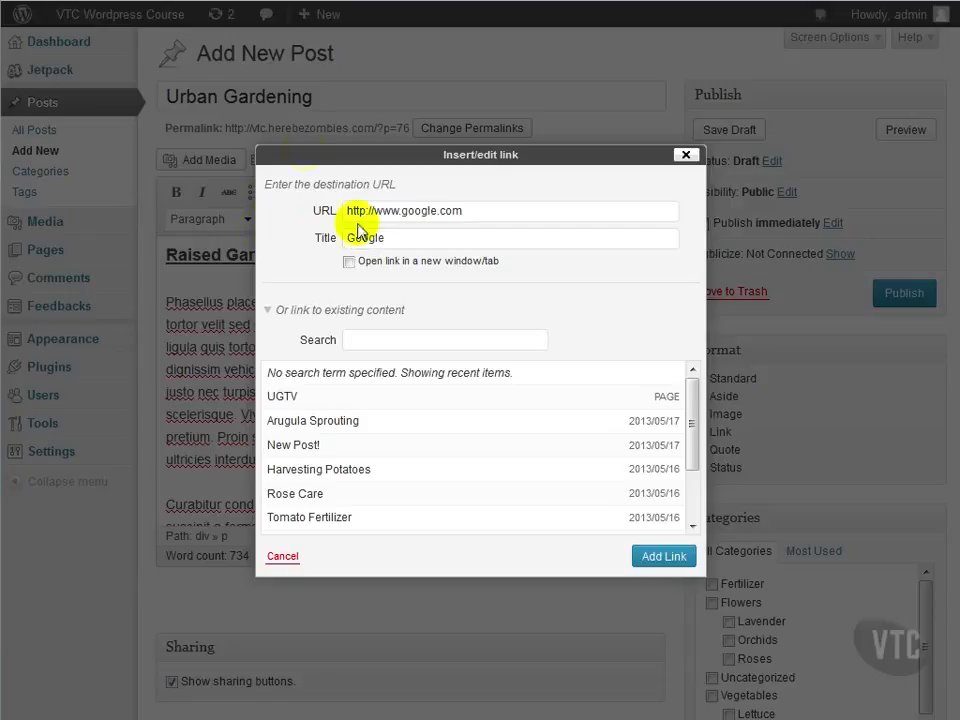
pyautogui.click(349, 261)
pyautogui.click(664, 556)
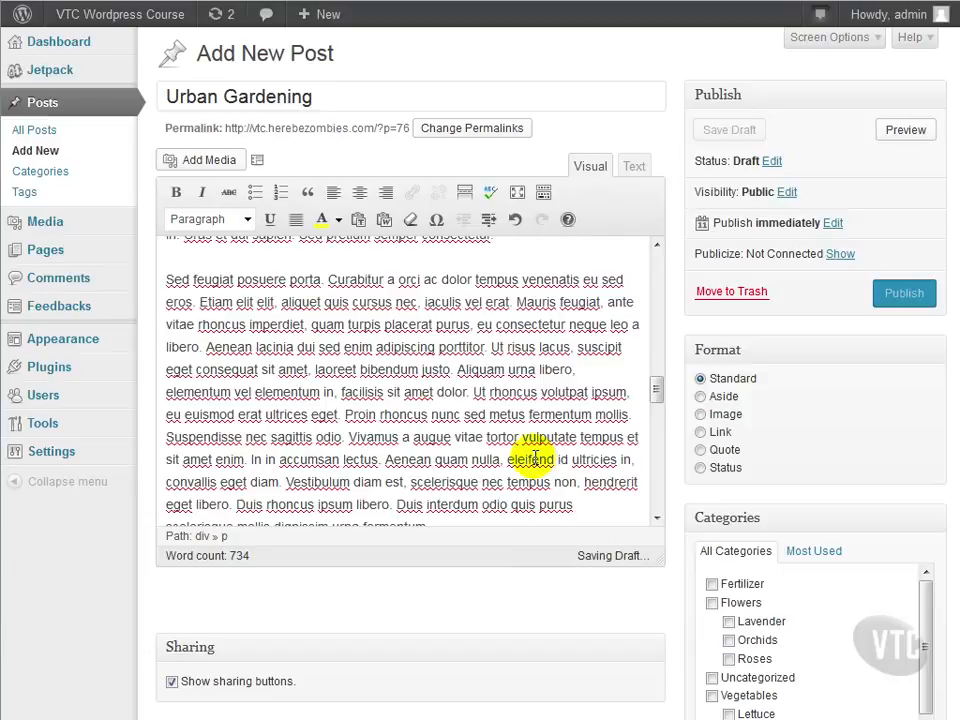
# Link the word "rhoncus" before "nunc sed metus" in the "Sed feugiat" paragraph to the existing "Arugula Sprouting" post
pyautogui.moveTo(379, 413); pyautogui.dragTo(408, 413)
pyautogui.doubleClick(415, 414)
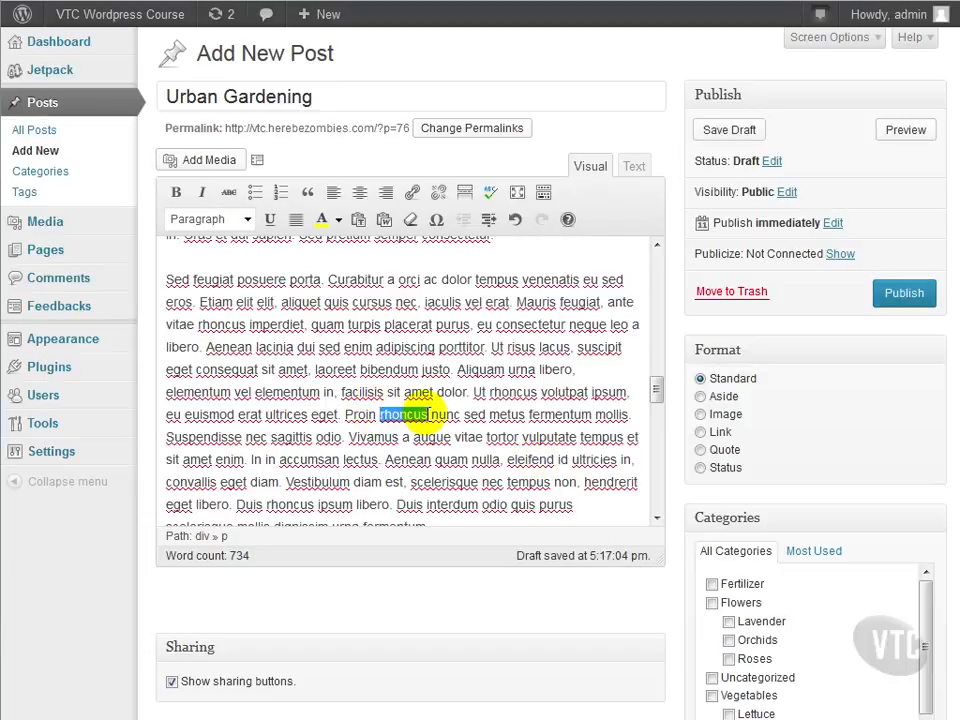
pyautogui.click(412, 192)
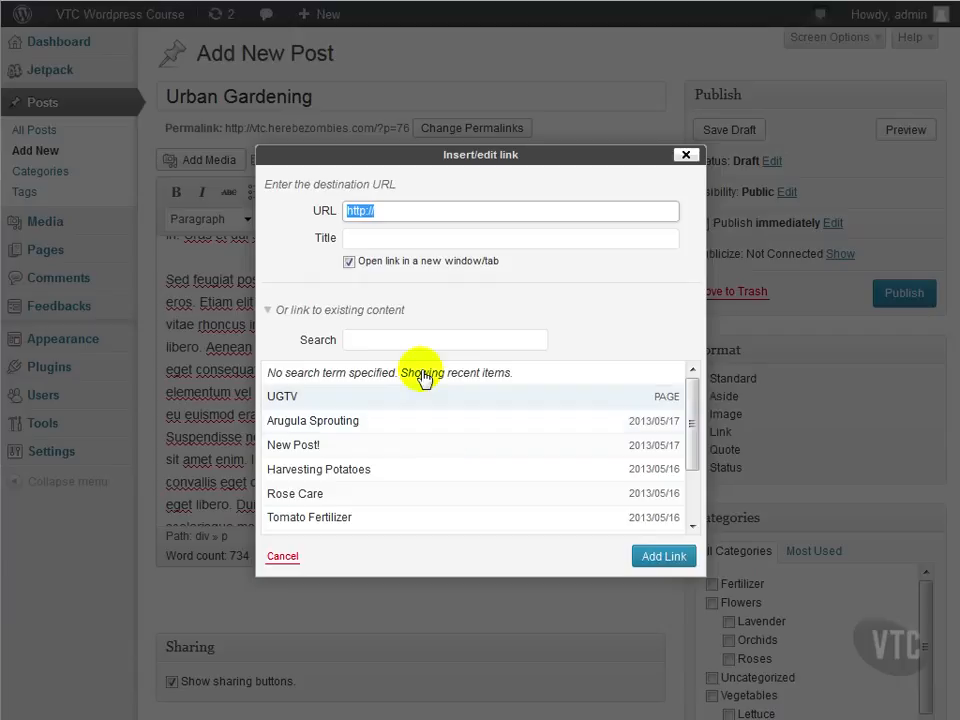
pyautogui.click(350, 313)
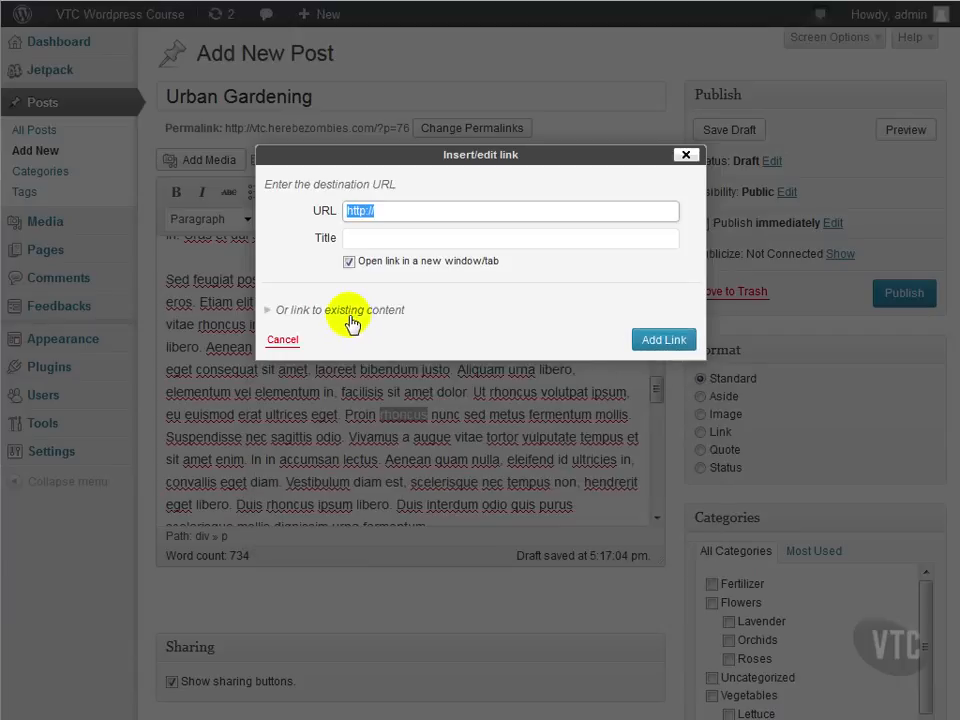
pyautogui.click(351, 316)
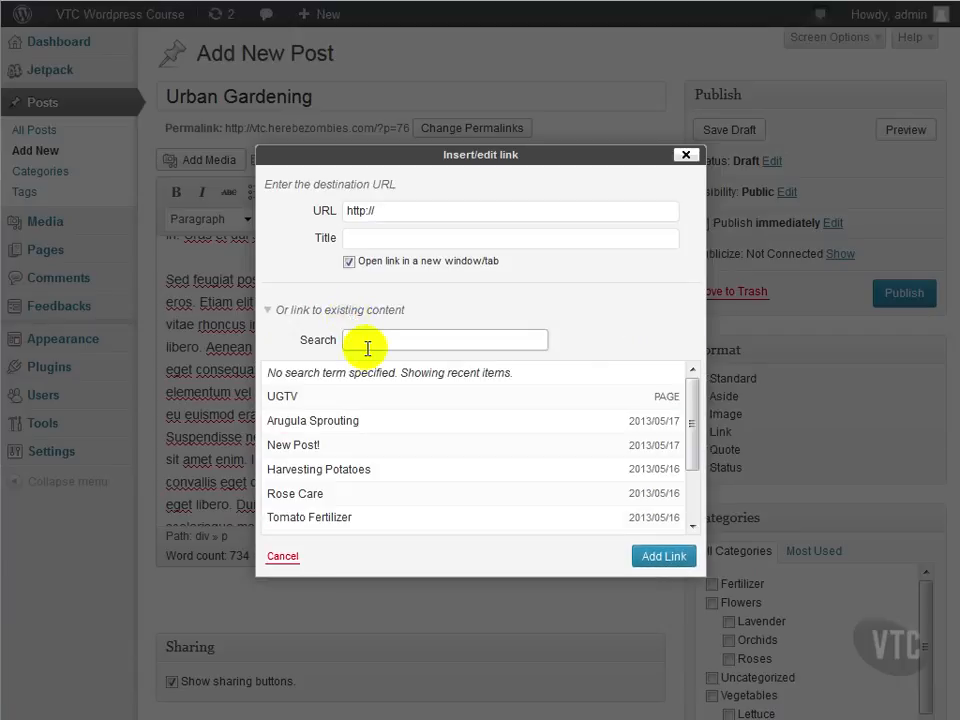
pyautogui.click(391, 423)
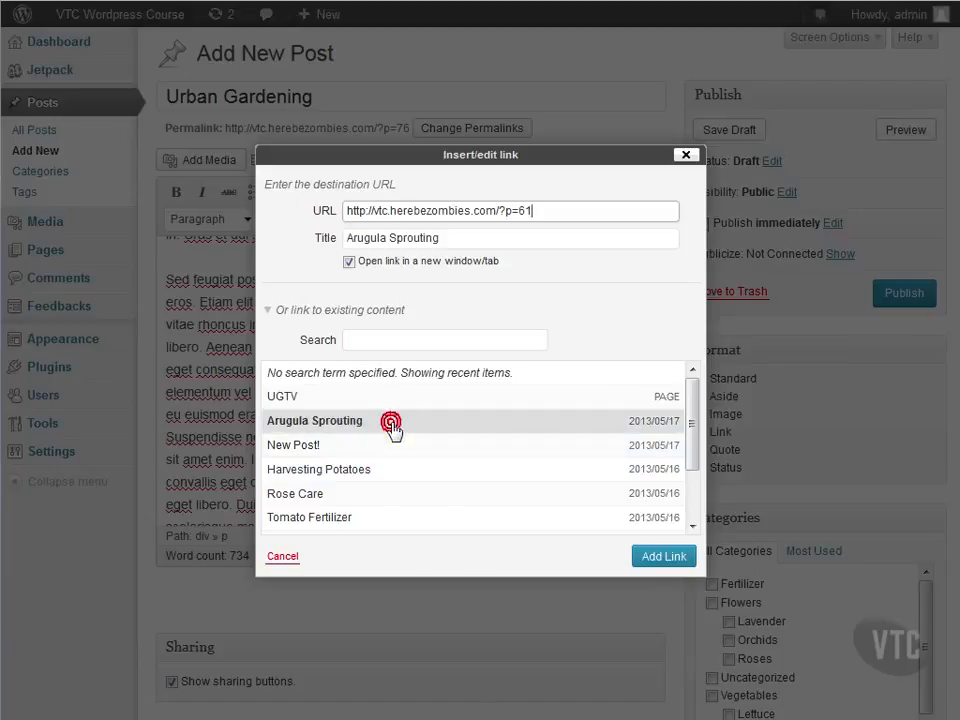
pyautogui.click(665, 557)
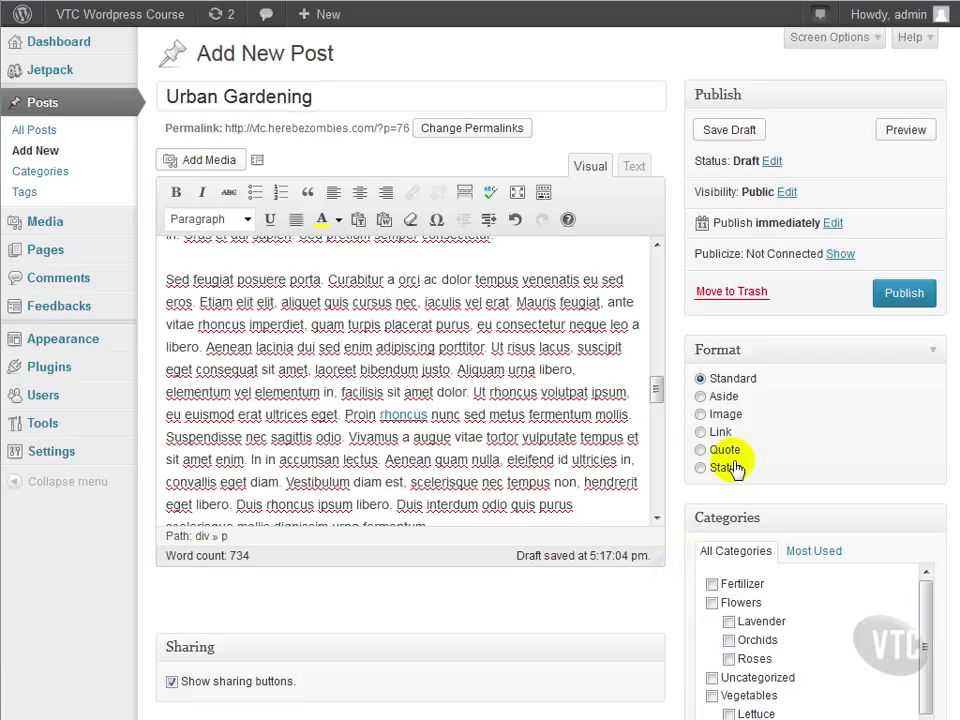
# Schedule the post's publication for May 31, 2013 at 8:00
pyautogui.click(829, 222)
pyautogui.press('Tab')
pyautogui.write('31')
pyautogui.doubleClick(857, 245)
pyautogui.write('8')
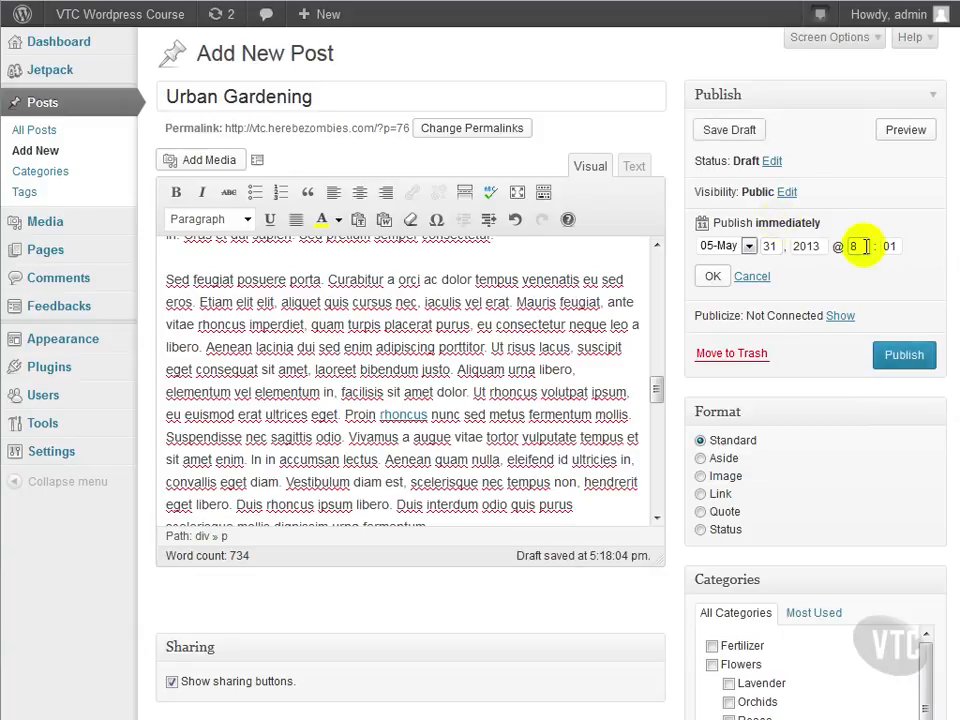
pyautogui.click(890, 246)
pyautogui.write('00')
pyautogui.click(710, 276)
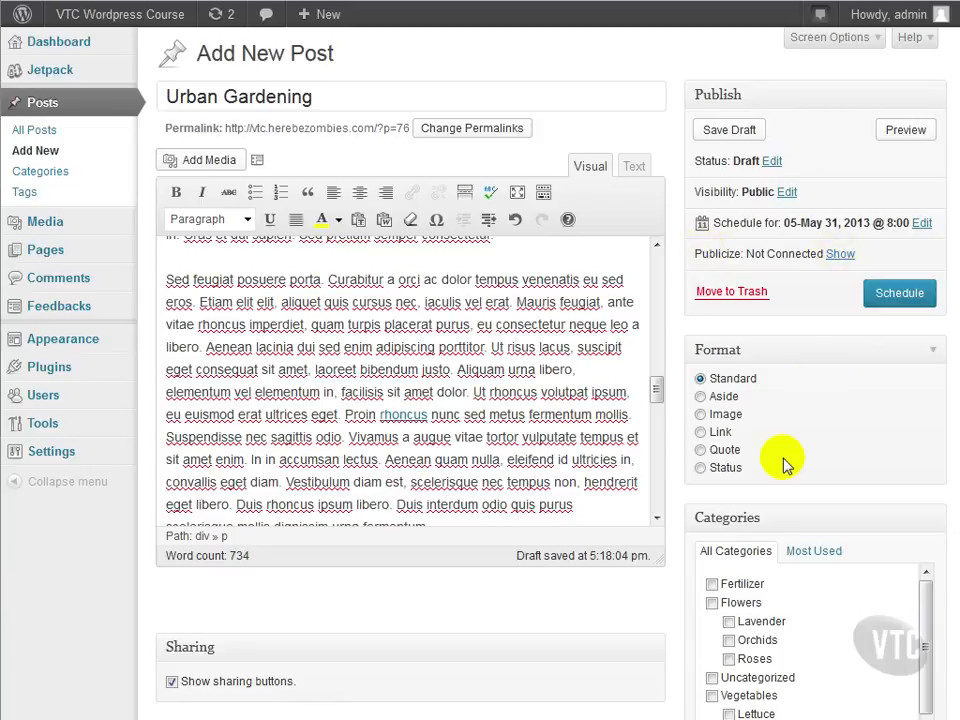
# Assign the post to the Vegetables category and add a new category named "Techniques" without a parent
pyautogui.scroll(-3, 785, 462)
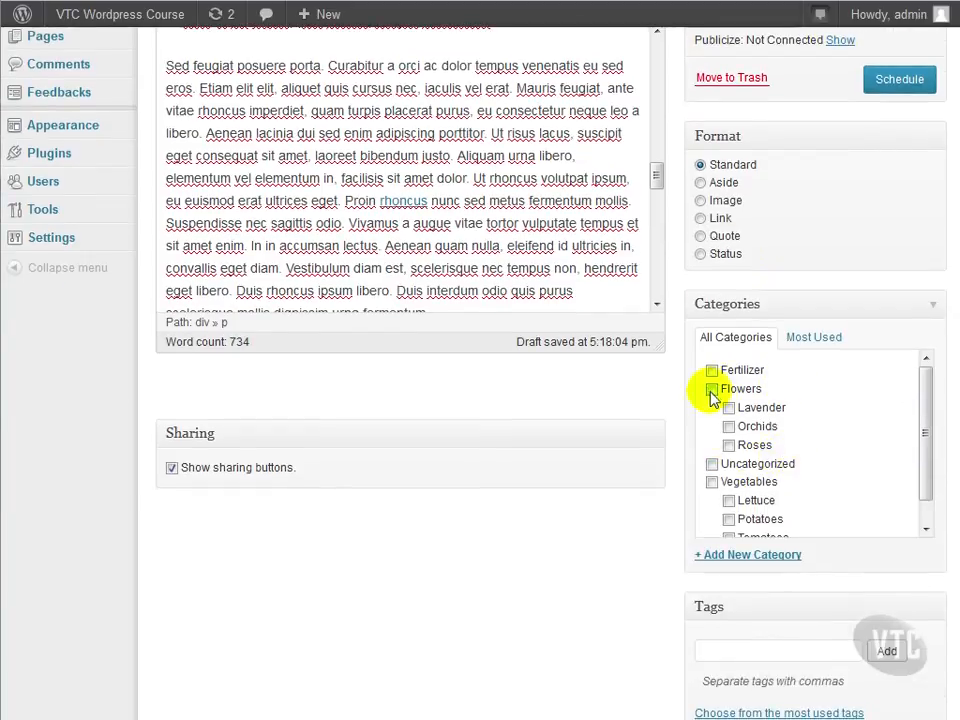
pyautogui.click(712, 482)
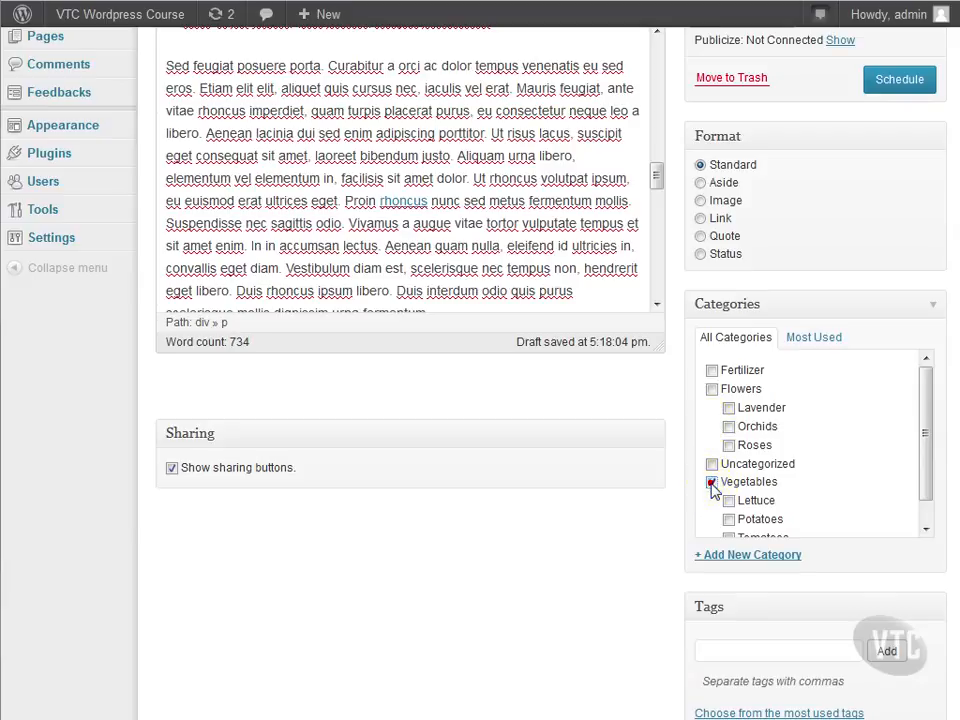
pyautogui.scroll(-5, 776, 489)
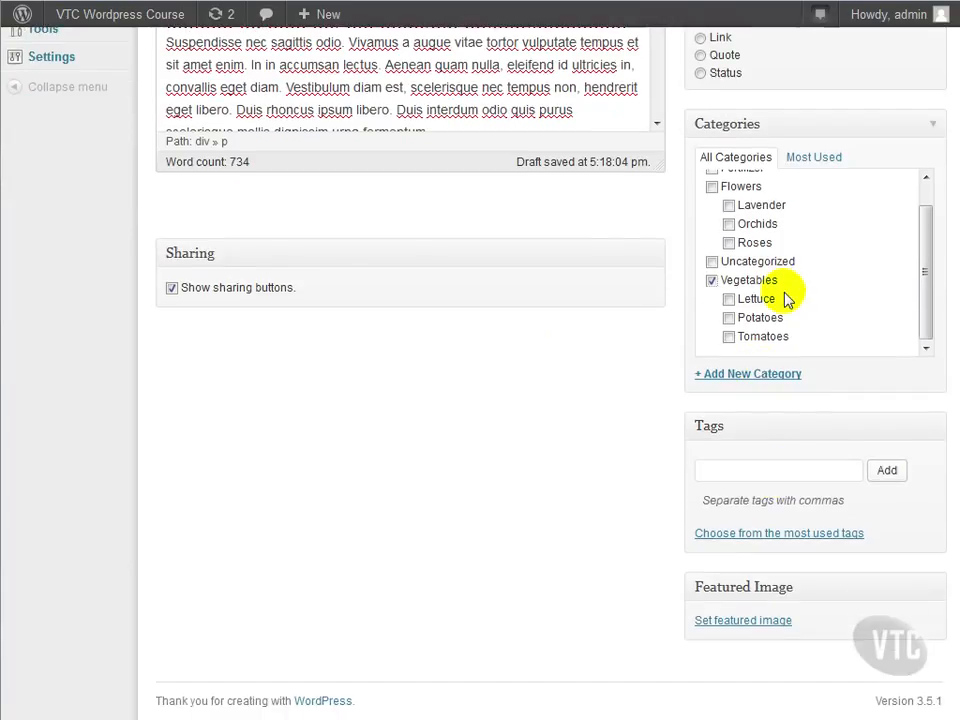
pyautogui.scroll(1, 785, 298)
pyautogui.click(760, 376)
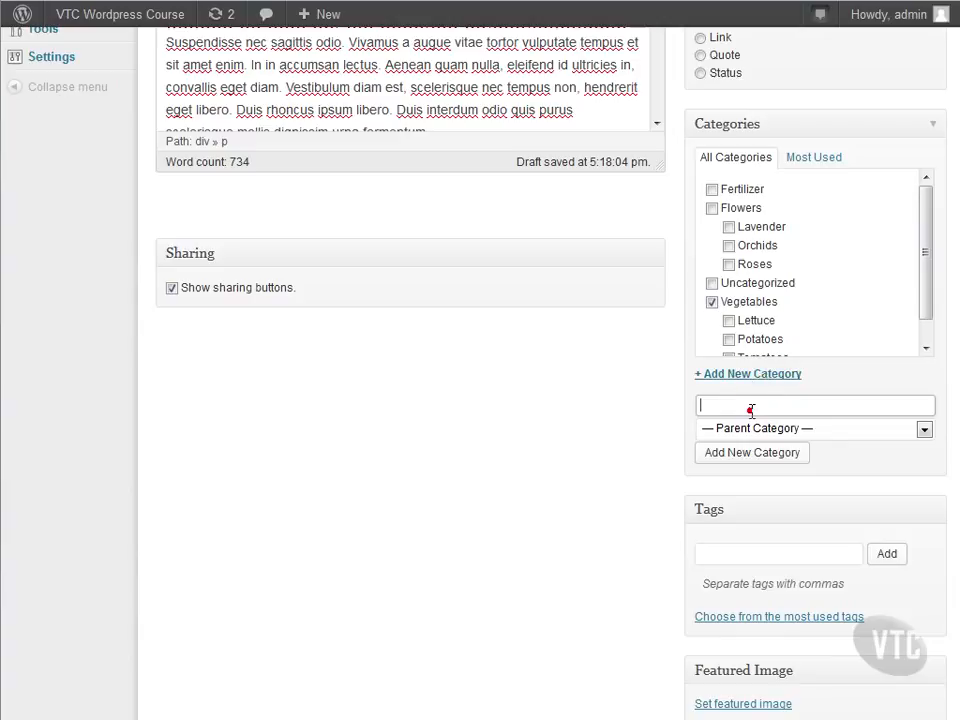
pyautogui.click(773, 372)
pyautogui.write('Techniques')
pyautogui.click(740, 453)
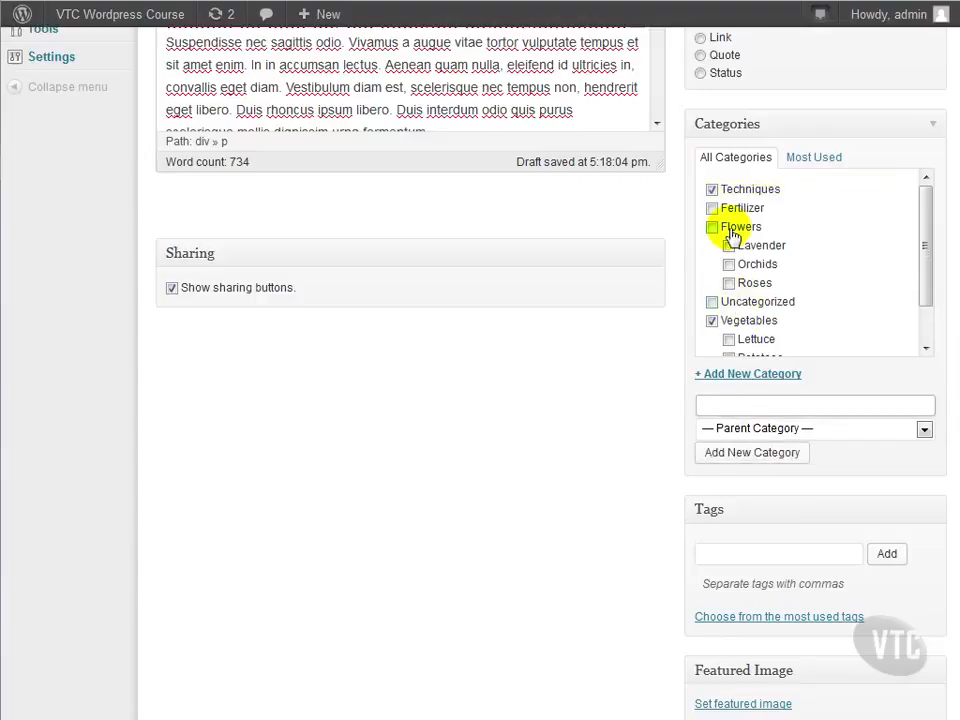
# Add the tags "urban", "raised" and "small-scale" to the post
pyautogui.click(778, 555)
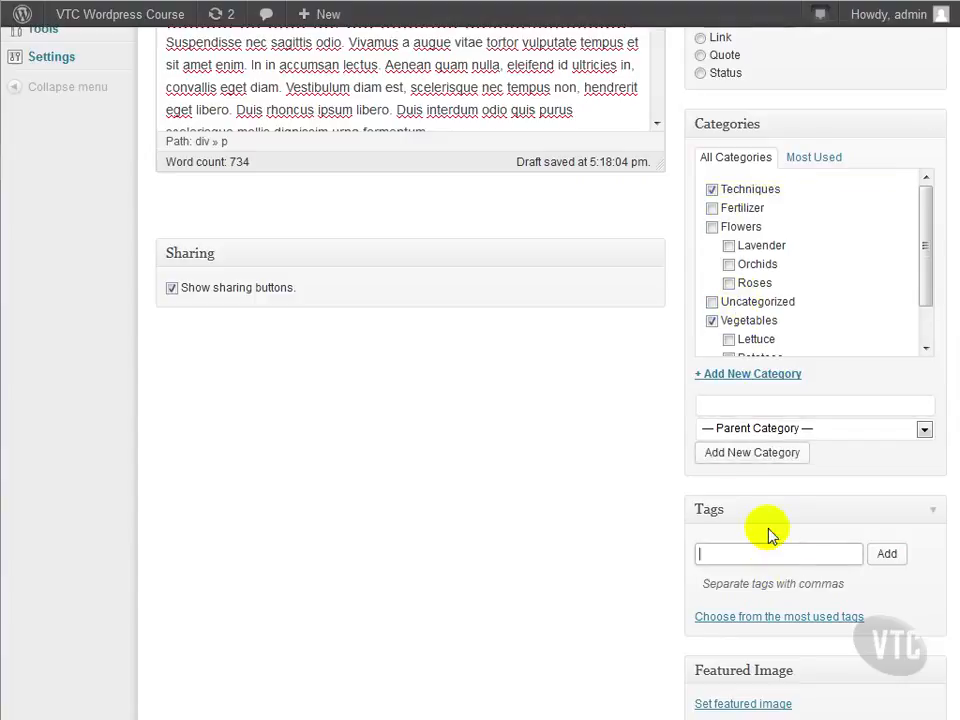
pyautogui.write('urban, raised, small-scale')
pyautogui.click(886, 553)
# Set tomatoes.jpg from the media library as the post's featured image
pyautogui.scroll(-1, 889, 553)
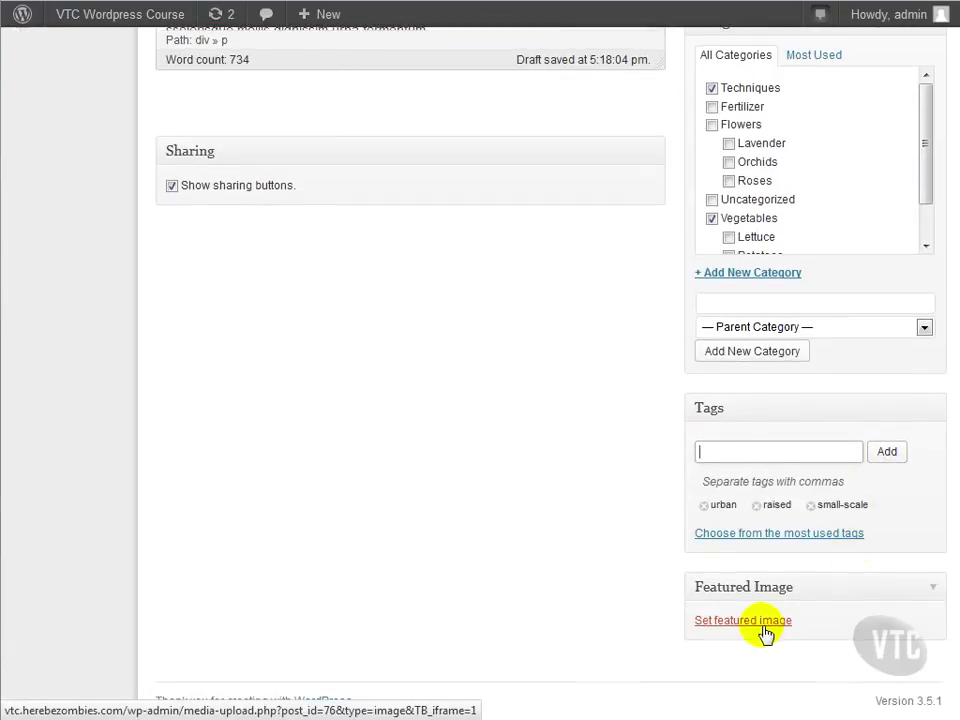
pyautogui.click(763, 624)
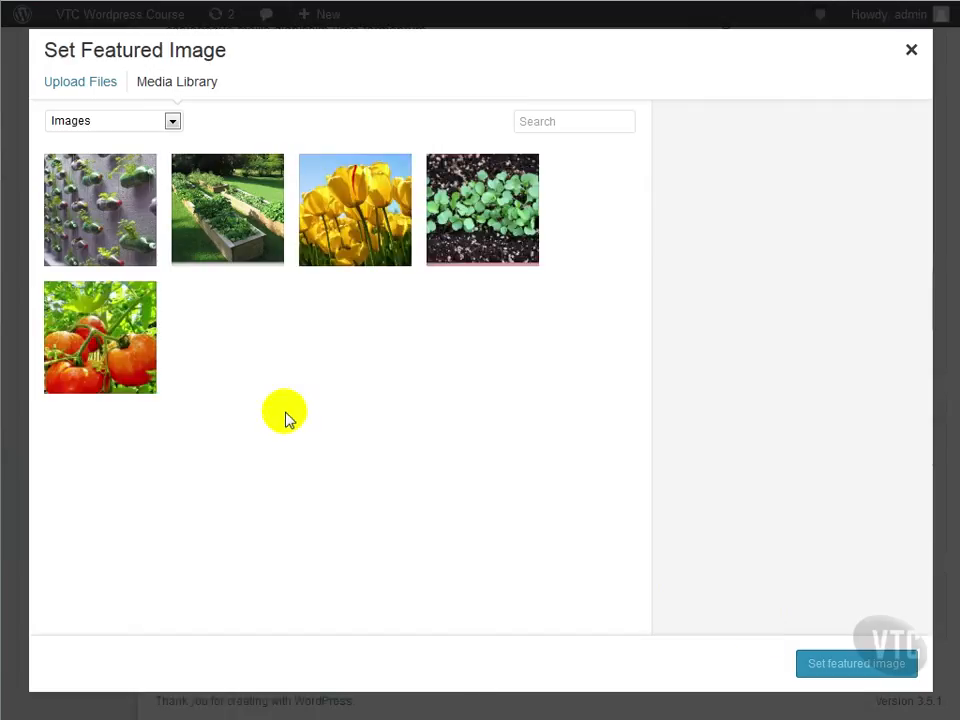
pyautogui.click(80, 332)
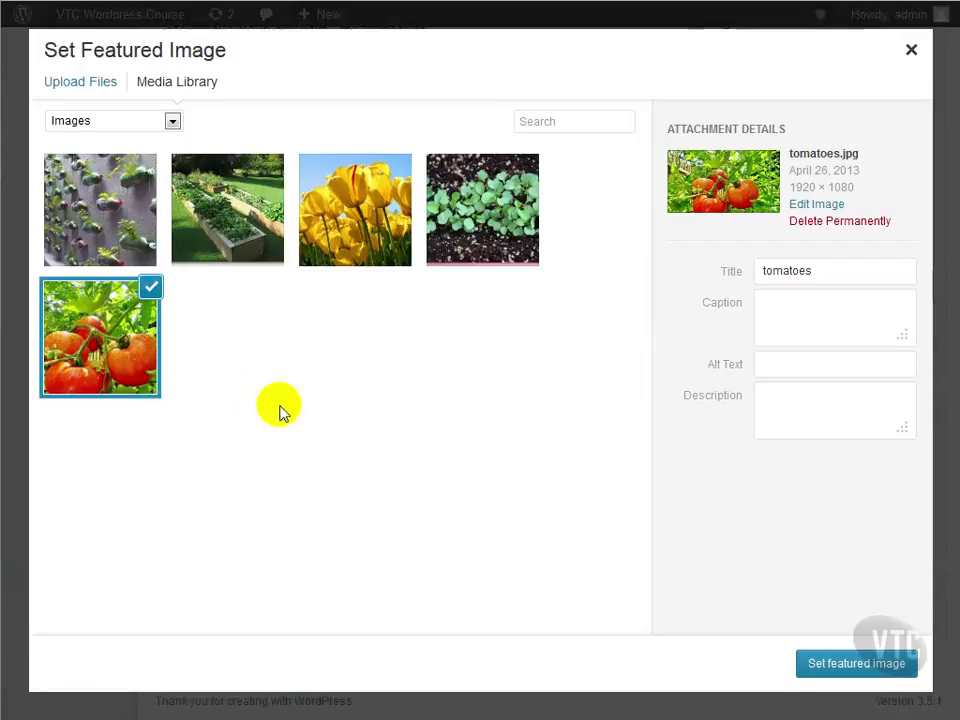
pyautogui.click(808, 668)
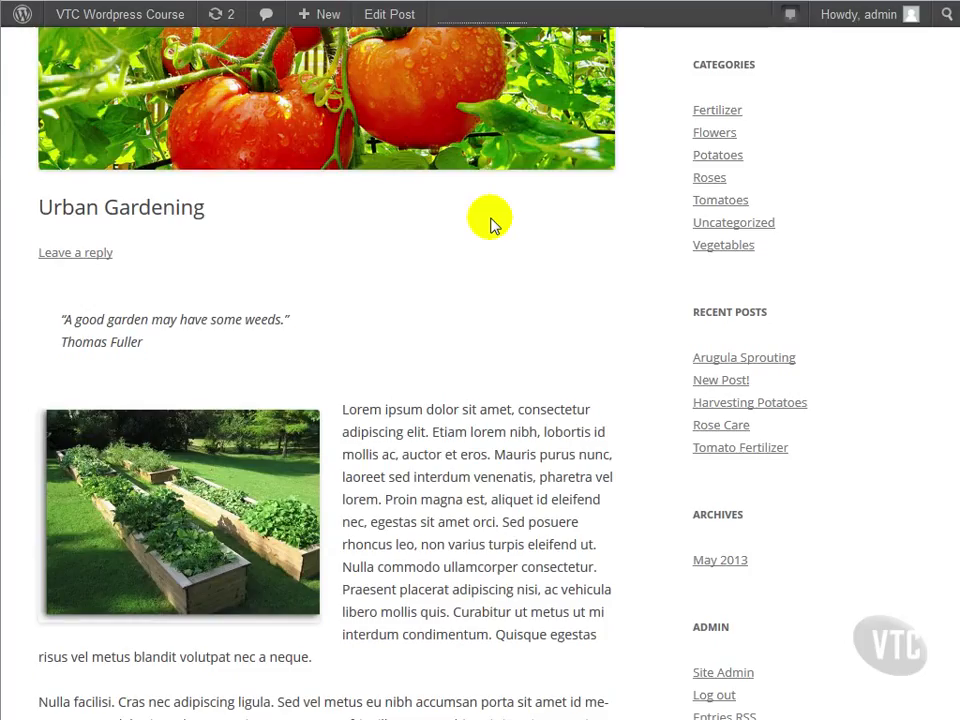
# Review the post's preview from the featured image down through the text, links, images, categories and tags
pyautogui.scroll(-2, 489, 220)
pyautogui.scroll(-3, 491, 218)
pyautogui.scroll(-1, 491, 218)
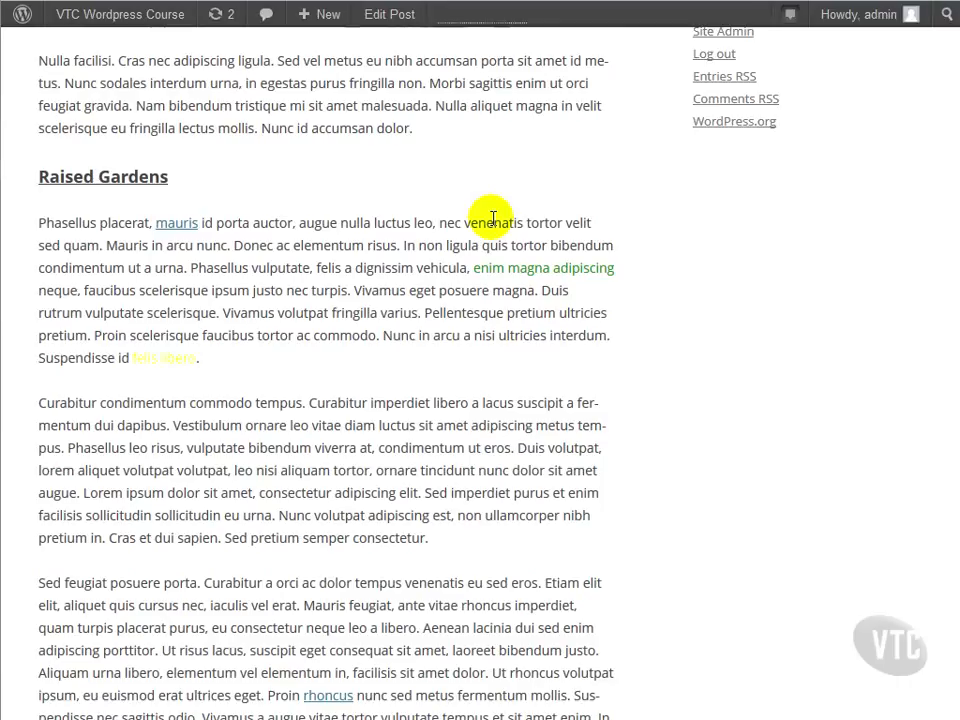
pyautogui.scroll(-3, 492, 218)
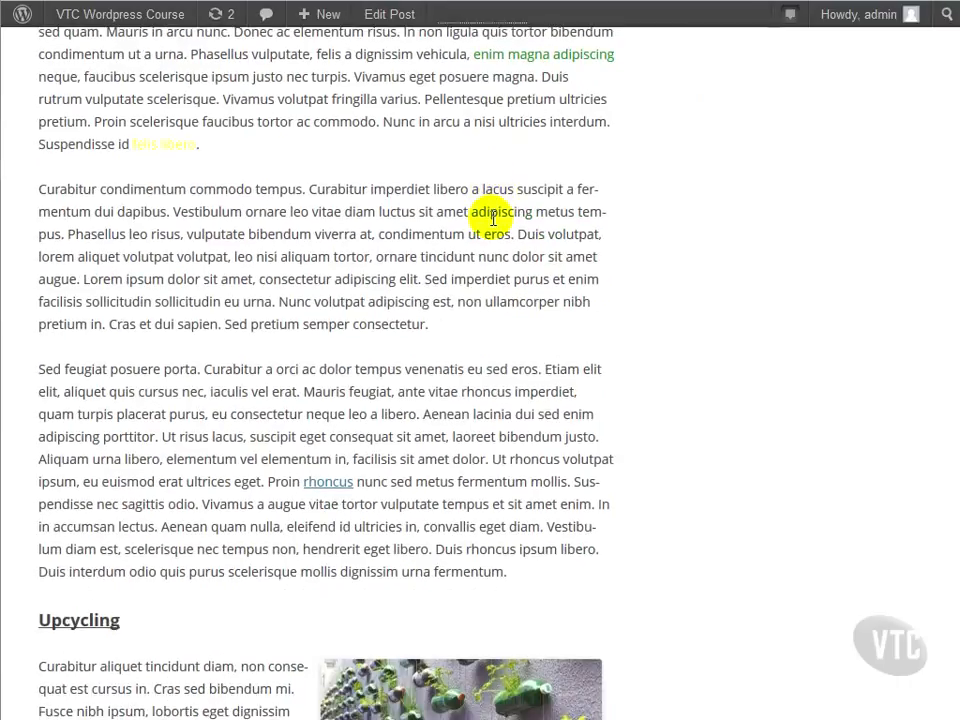
pyautogui.scroll(-2, 493, 218)
pyautogui.scroll(-3, 492, 218)
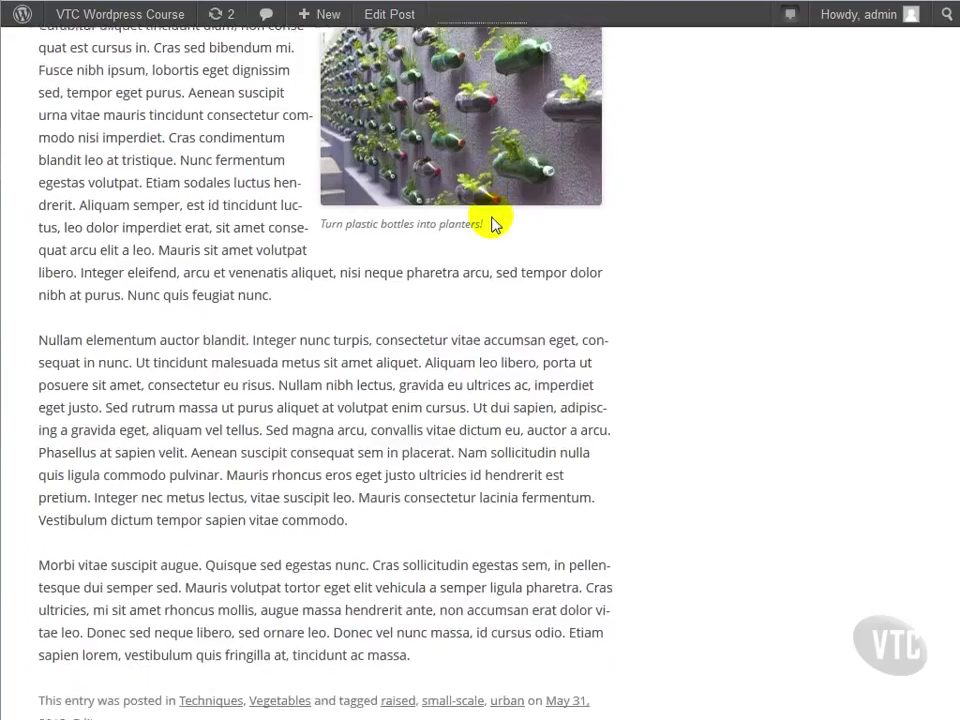
pyautogui.scroll(-2, 492, 218)
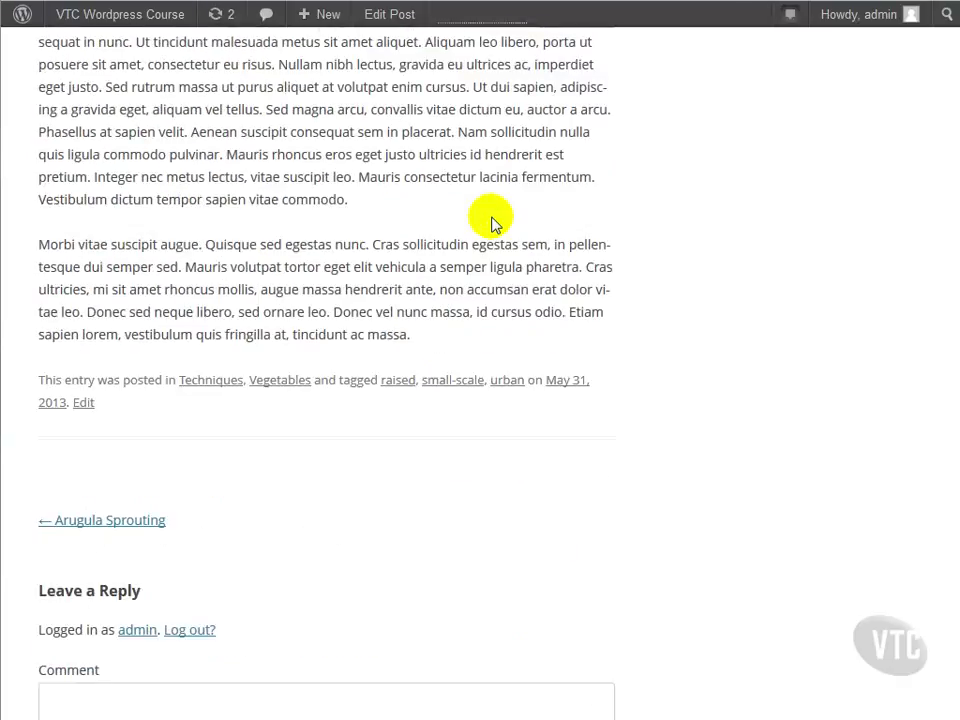